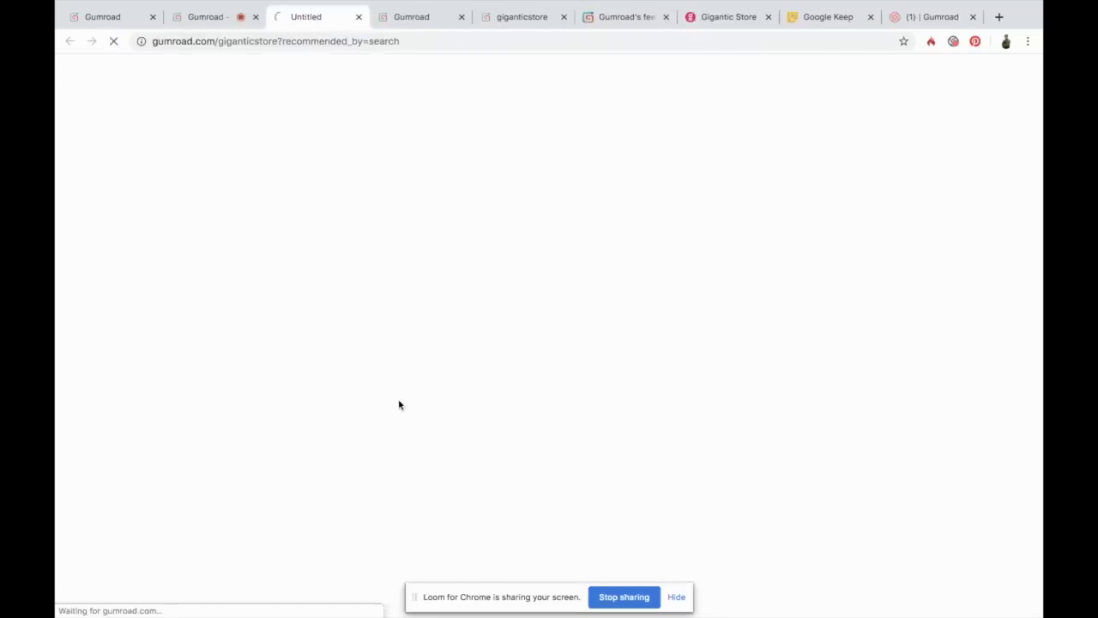
Dismiss the translation prompt and look over the product listings in the giganticstore storefront
scroll(315, 456, "down", 3)
scroll(315, 456, "down", 1)
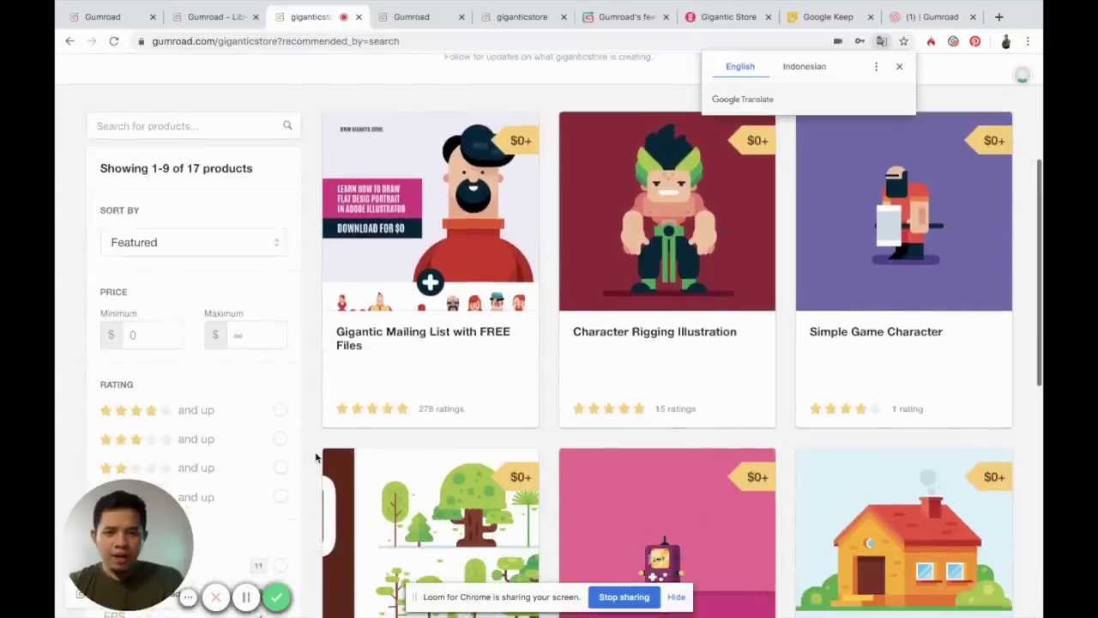
left_click(901, 67)
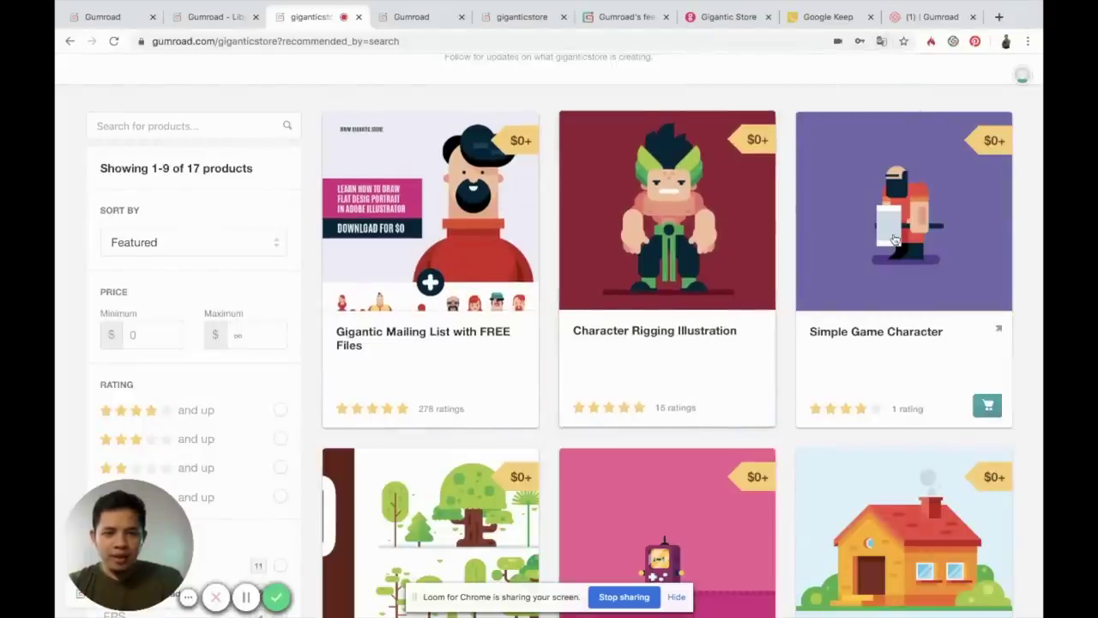
scroll(788, 445, "down", 1)
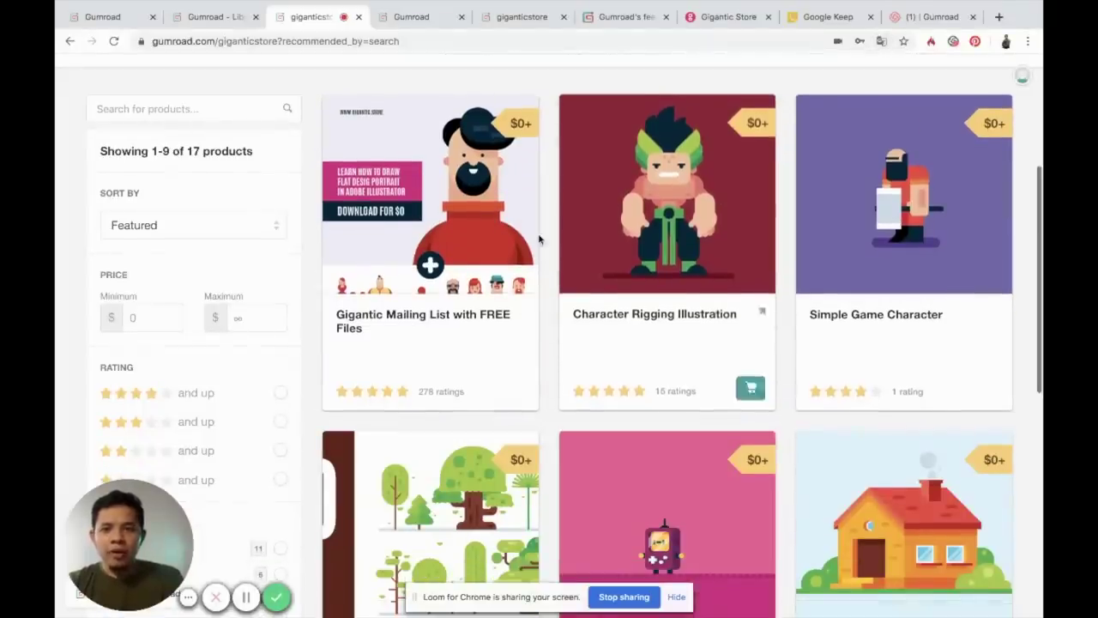
View the sign-up options for new sellers from the Gumroad home page and close the form
left_click(124, 17)
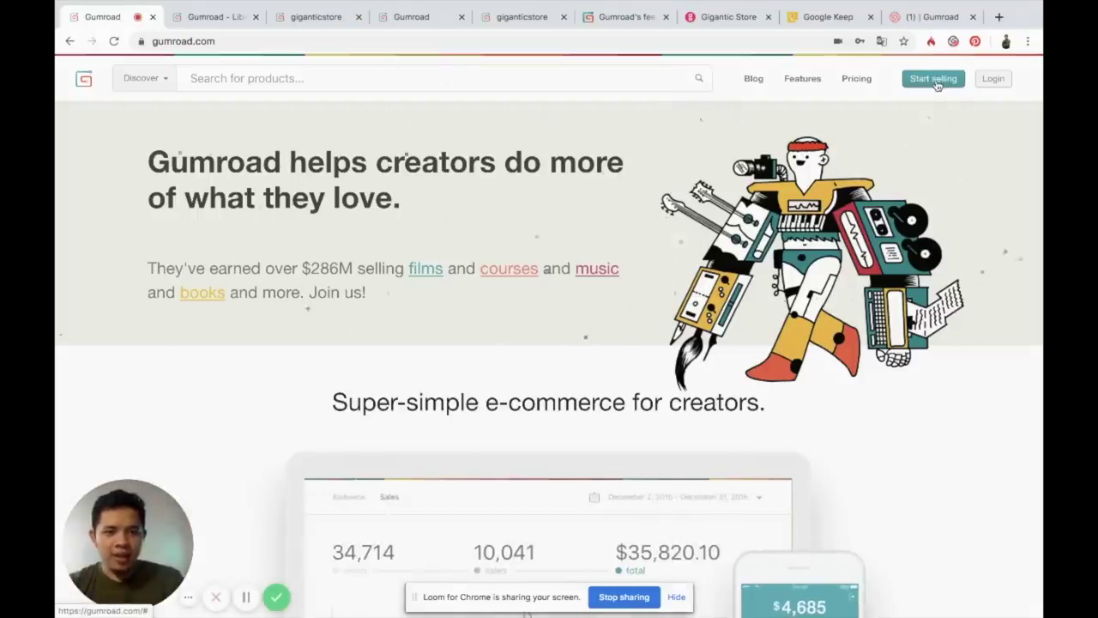
left_click(934, 79)
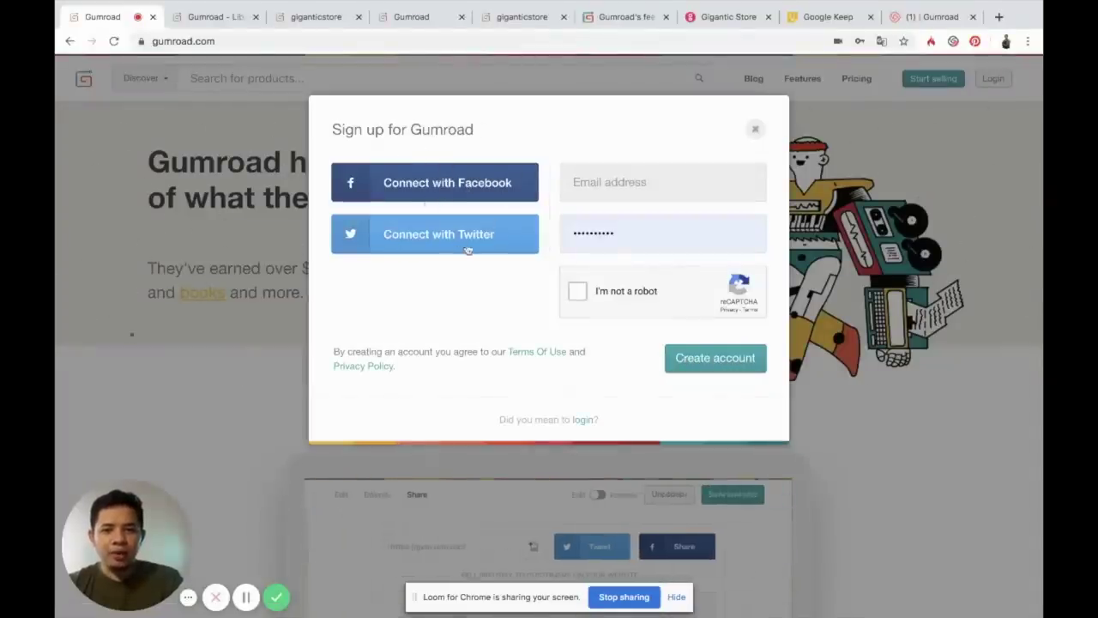
left_click(755, 128)
Switch the logged-in account from its library to selling and bring up the seller profile setup form
left_click(225, 19)
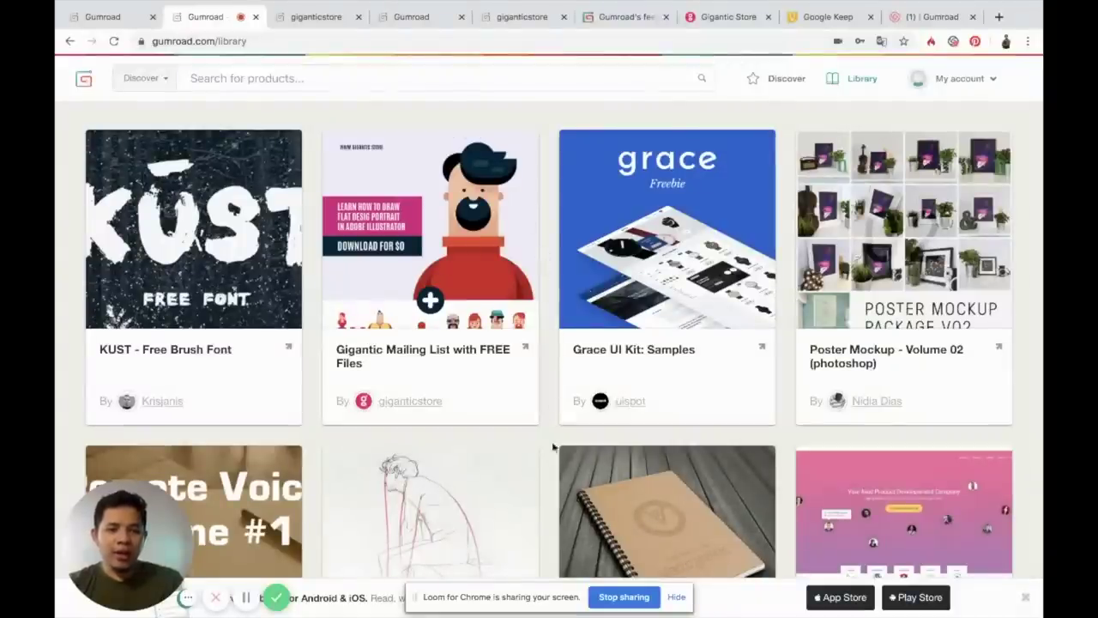
scroll(553, 464, "down", 3)
scroll(552, 463, "up", 3)
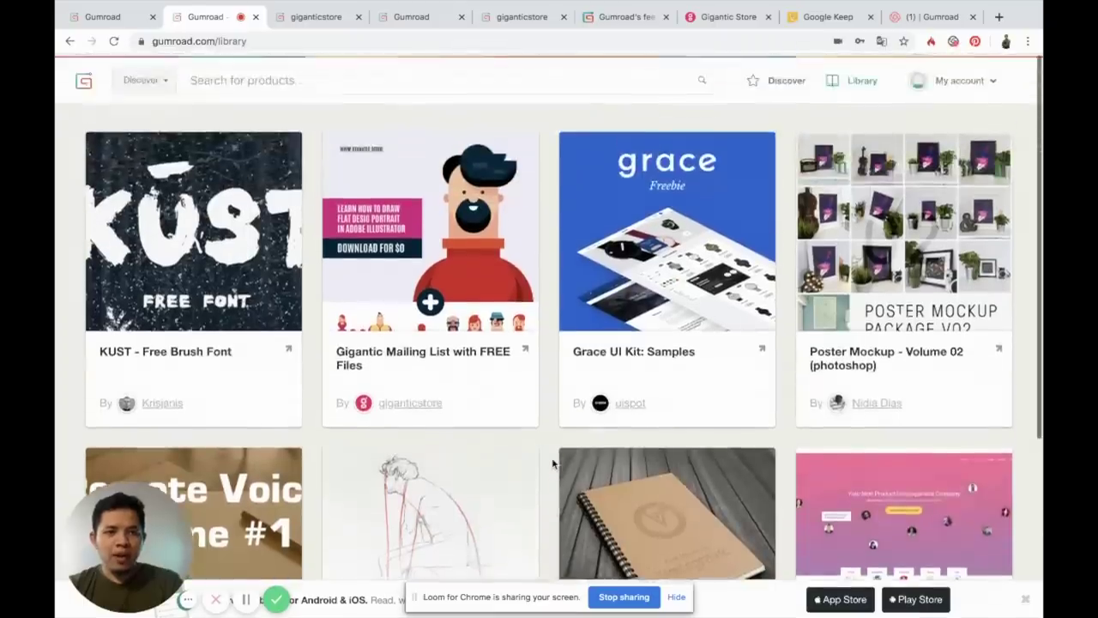
left_click(952, 81)
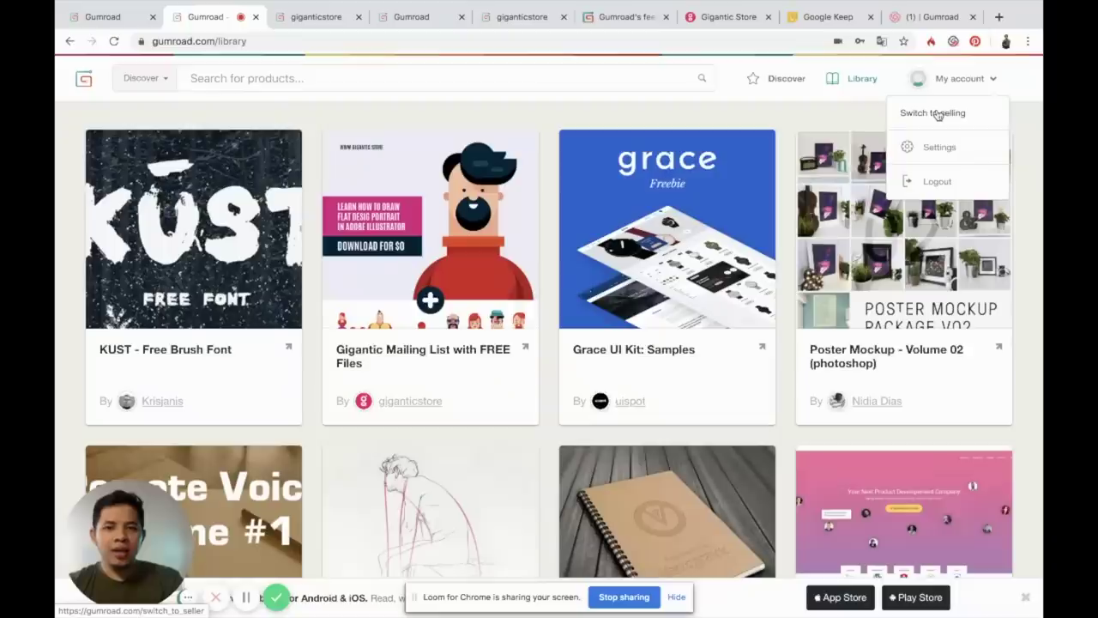
left_click(907, 119)
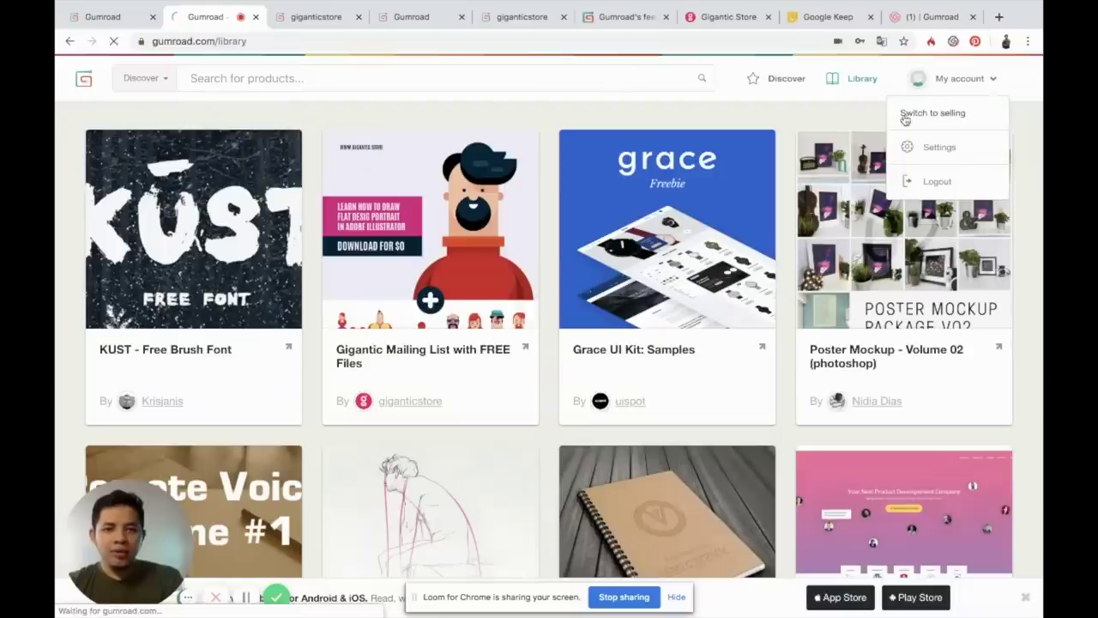
left_click(525, 19)
left_click(437, 21)
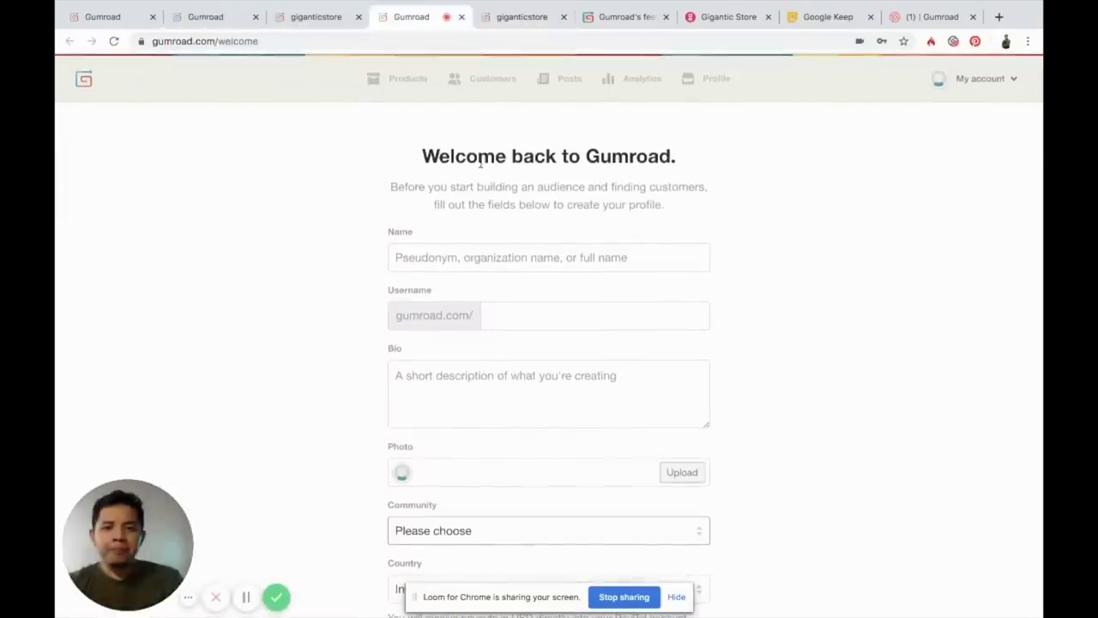
Enter haystudio as both the name and the username of the seller profile
left_click(446, 261)
type("haystudio")
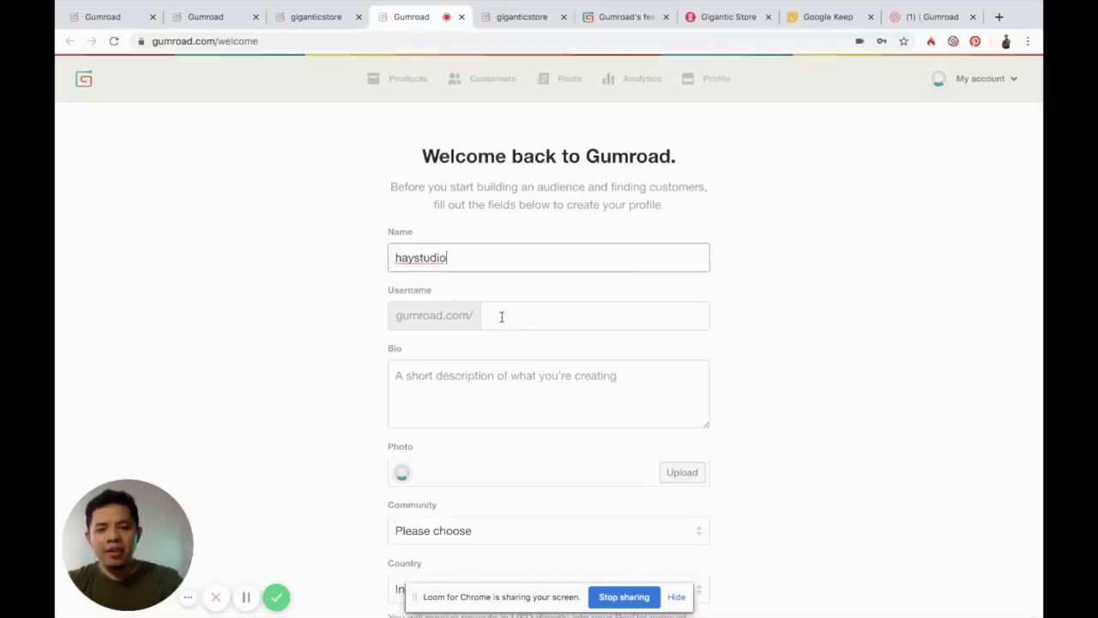
left_click(501, 316)
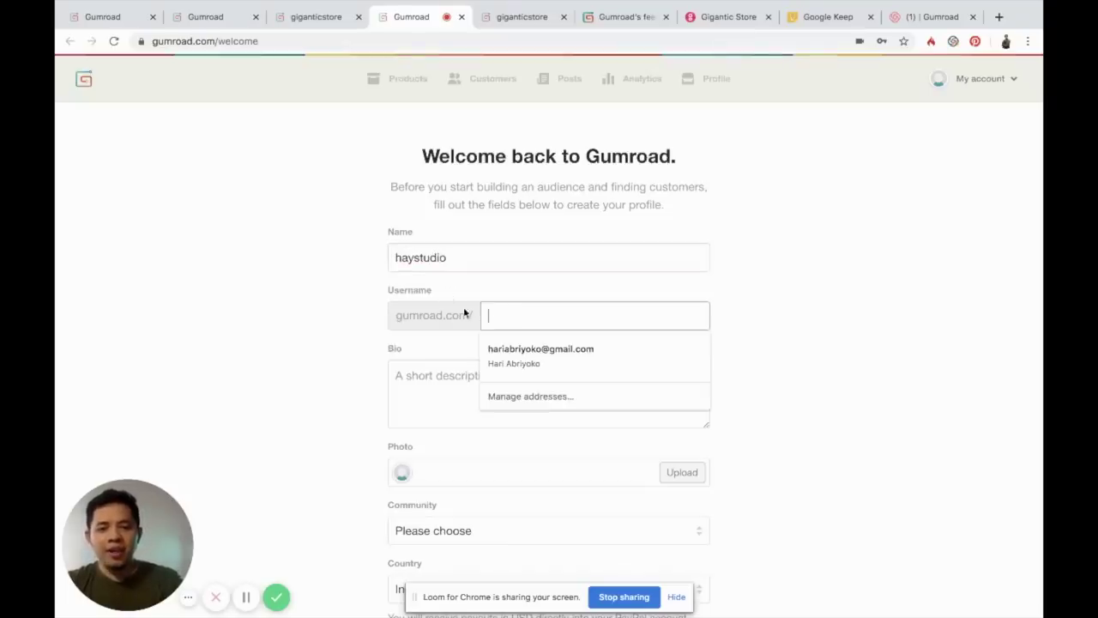
type("haystudio")
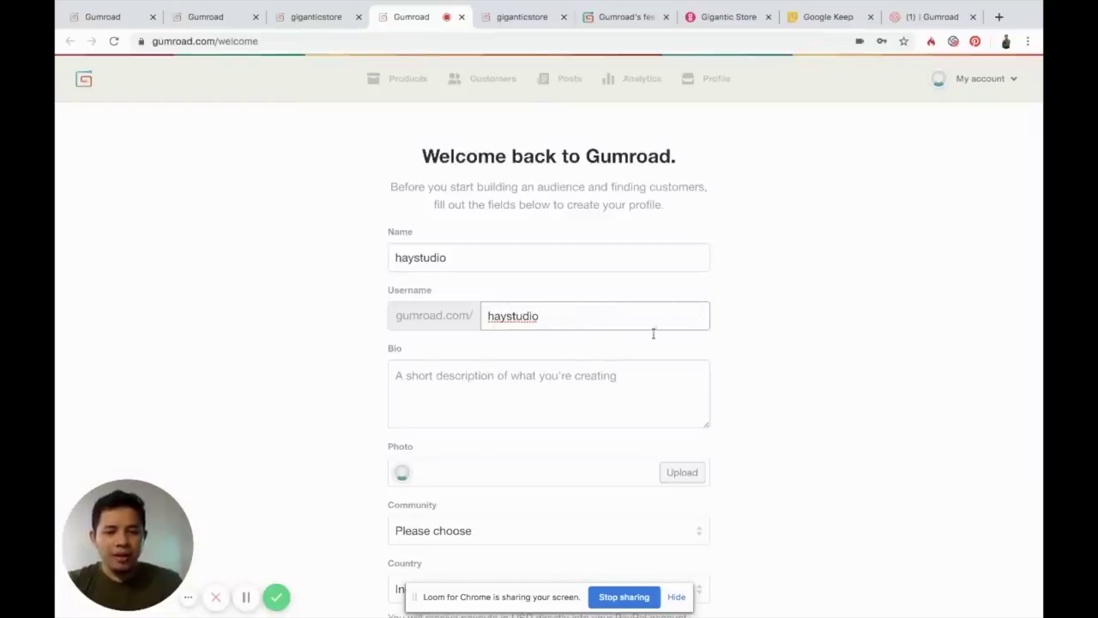
Set the community to Design & Tech Products, enable updates on new features and tips, and submit the profile with an empty bio
scroll(779, 381, "down", 1)
left_click(531, 356)
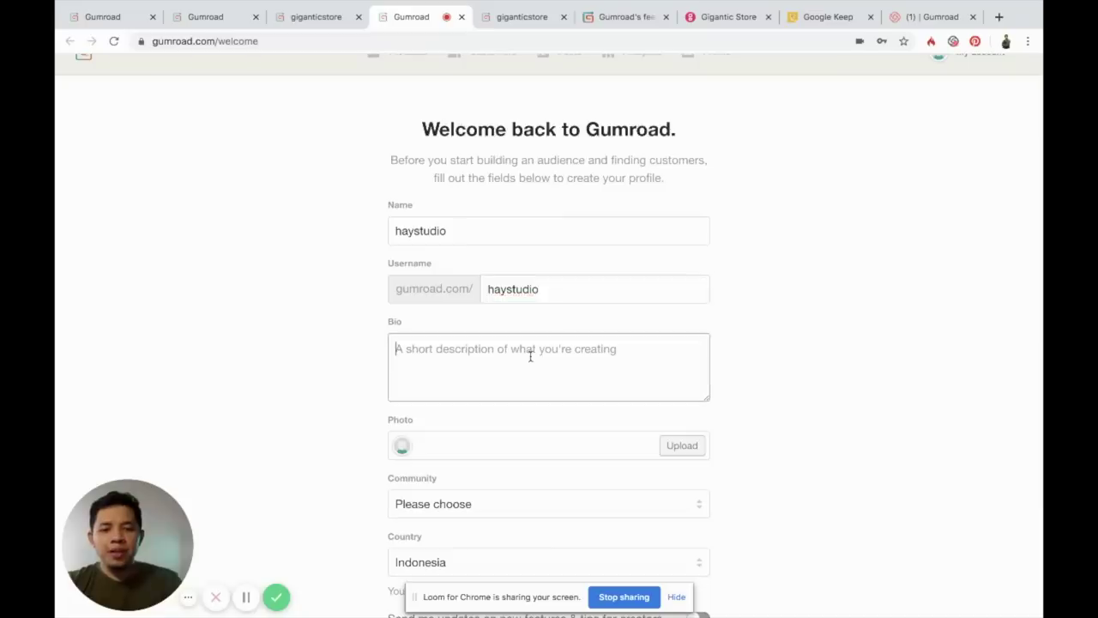
scroll(764, 434, "down", 3)
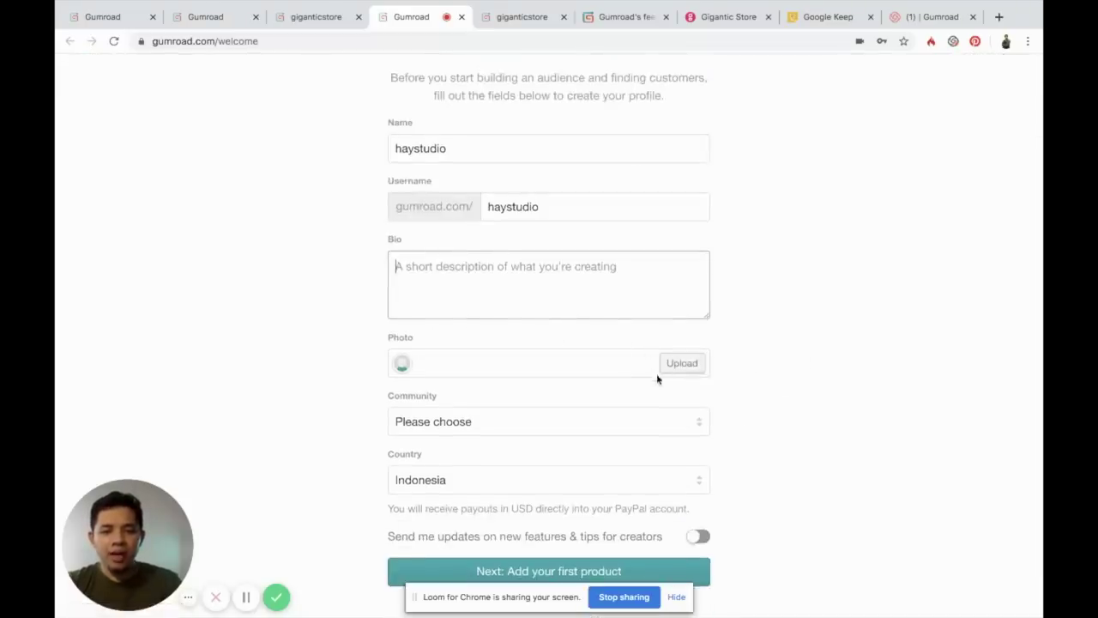
scroll(749, 397, "down", 3)
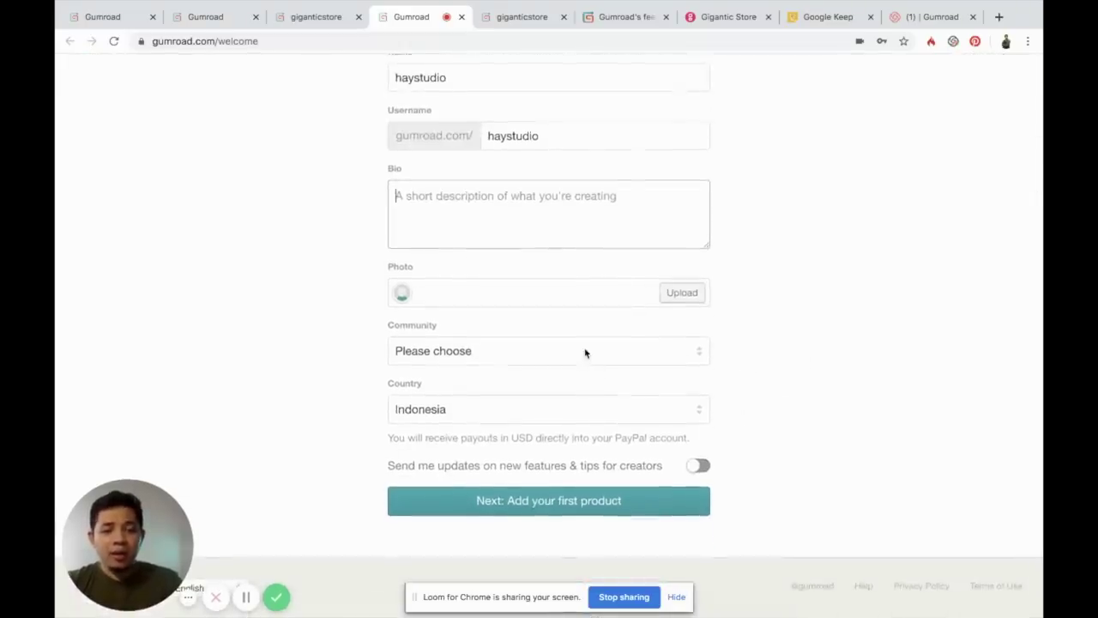
left_click(586, 353)
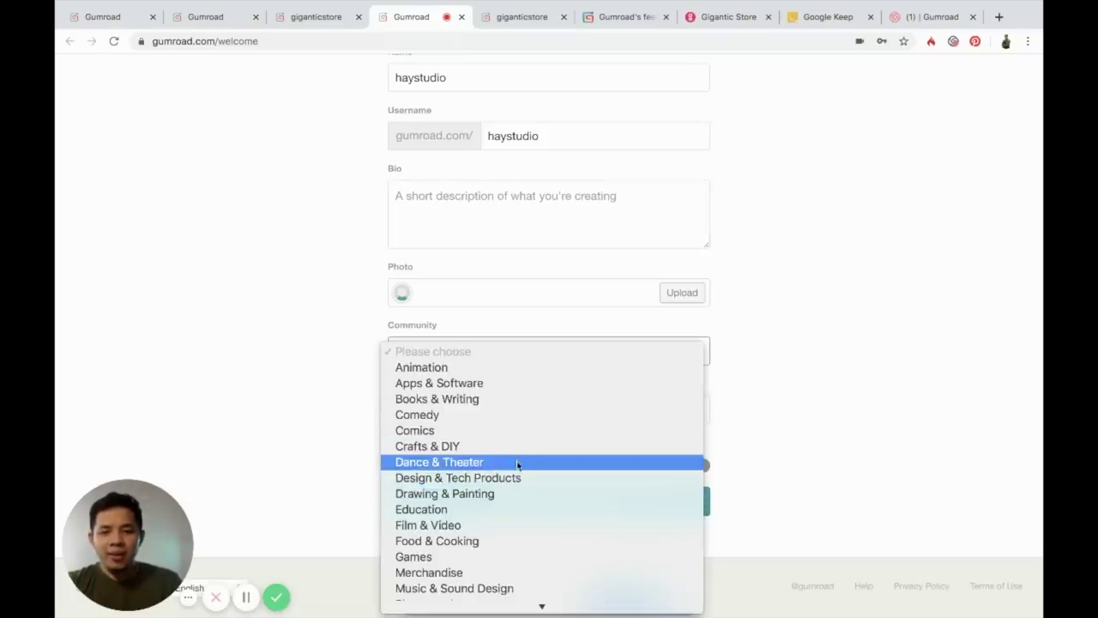
left_click(454, 477)
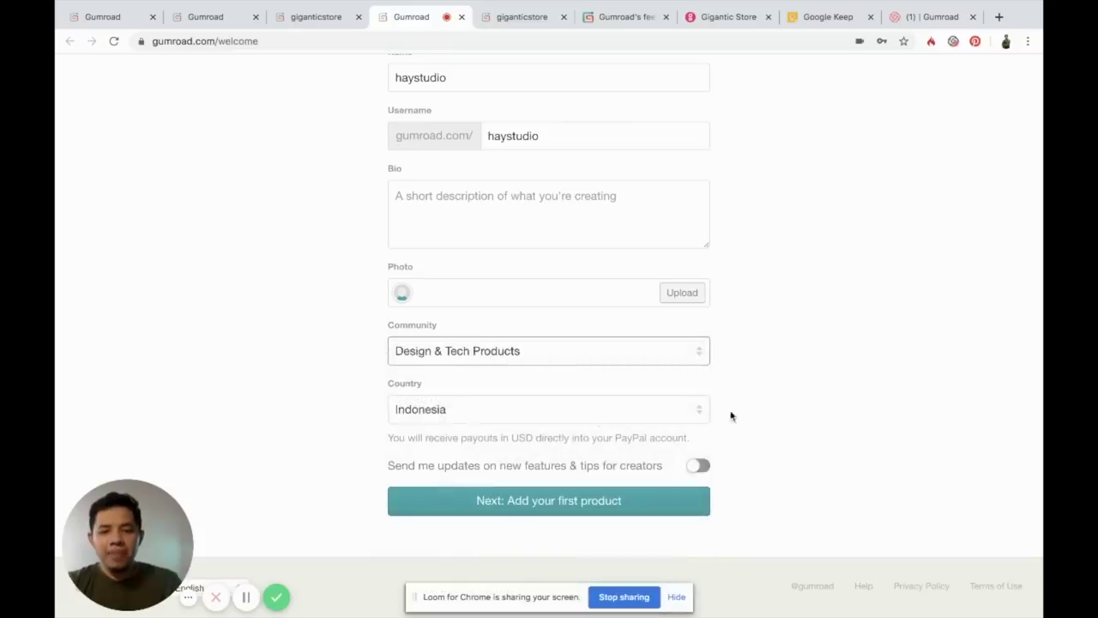
left_click(705, 470)
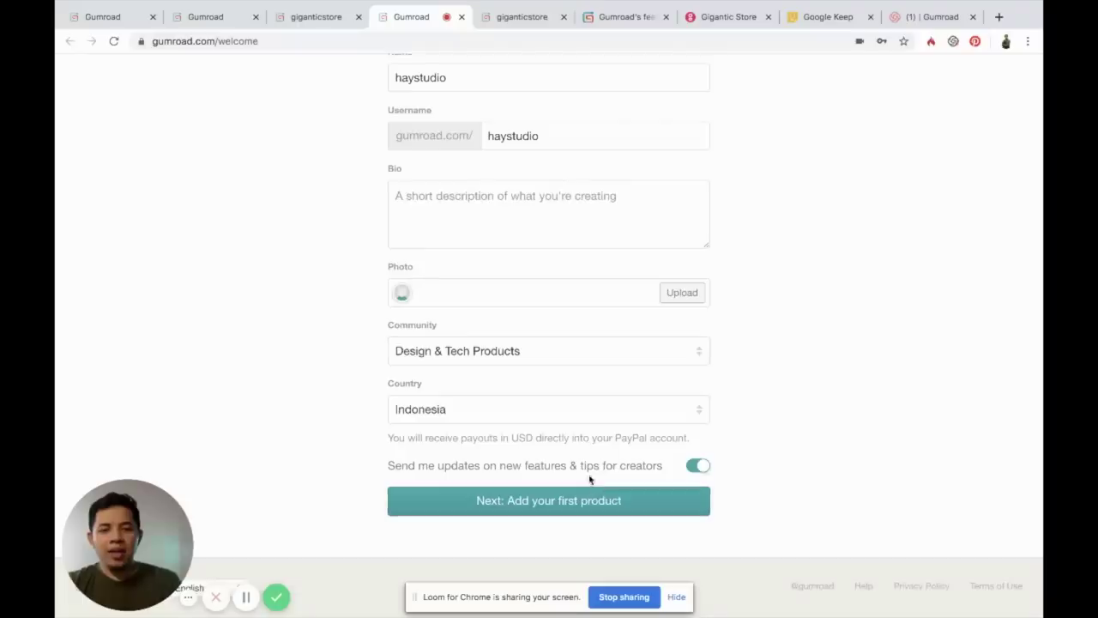
left_click(535, 512)
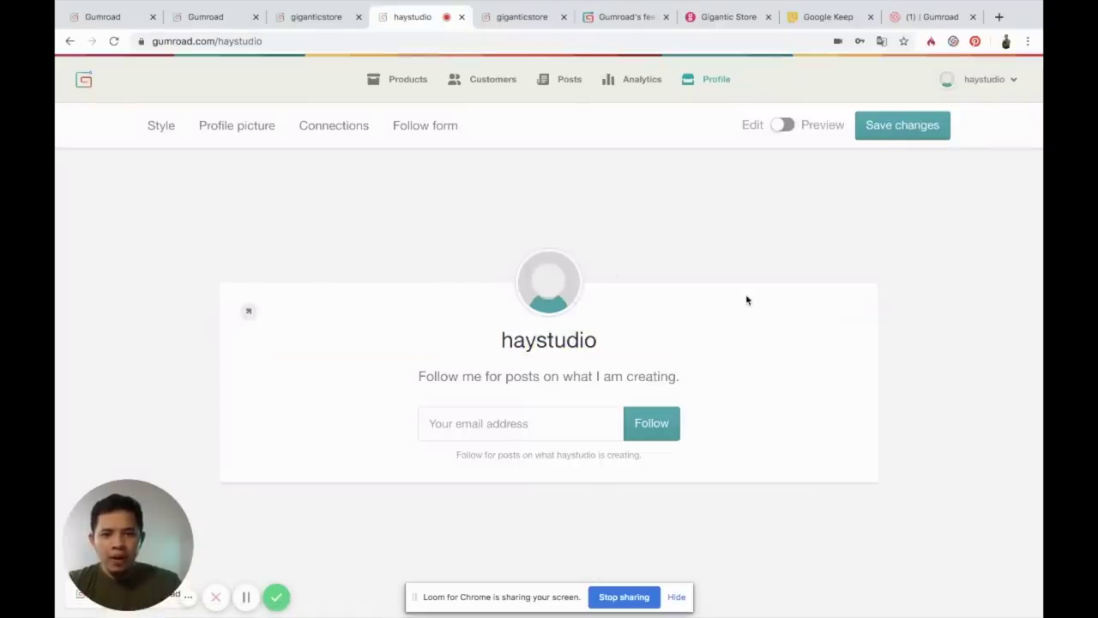
Start a new product from the product list, try the Pre-order and Membership types, and settle on Classic
left_click(406, 79)
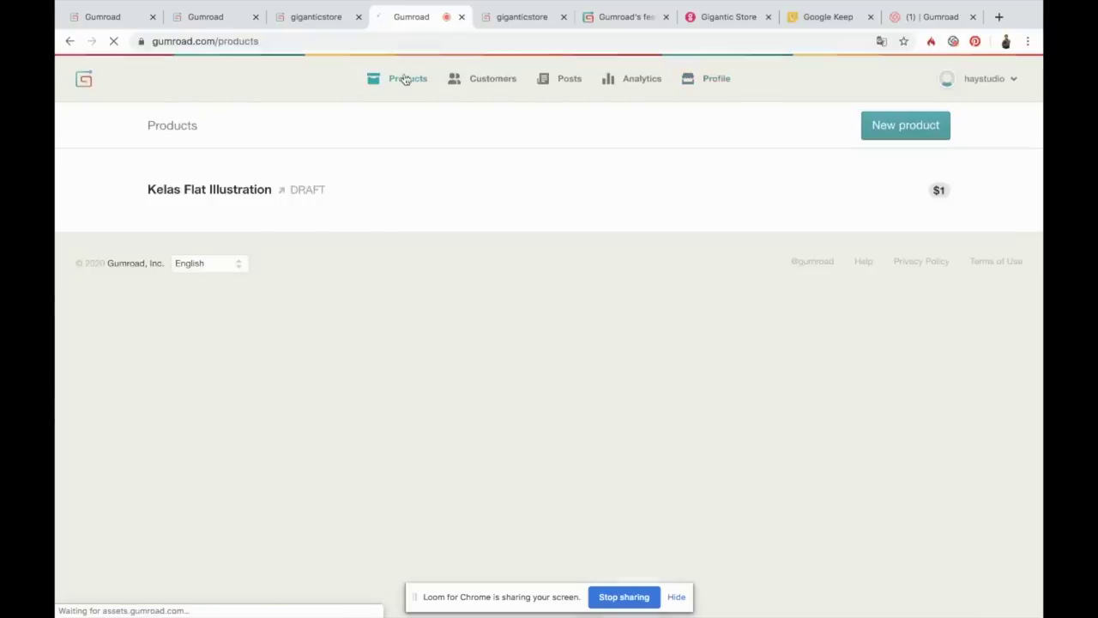
mouse_move(343, 183)
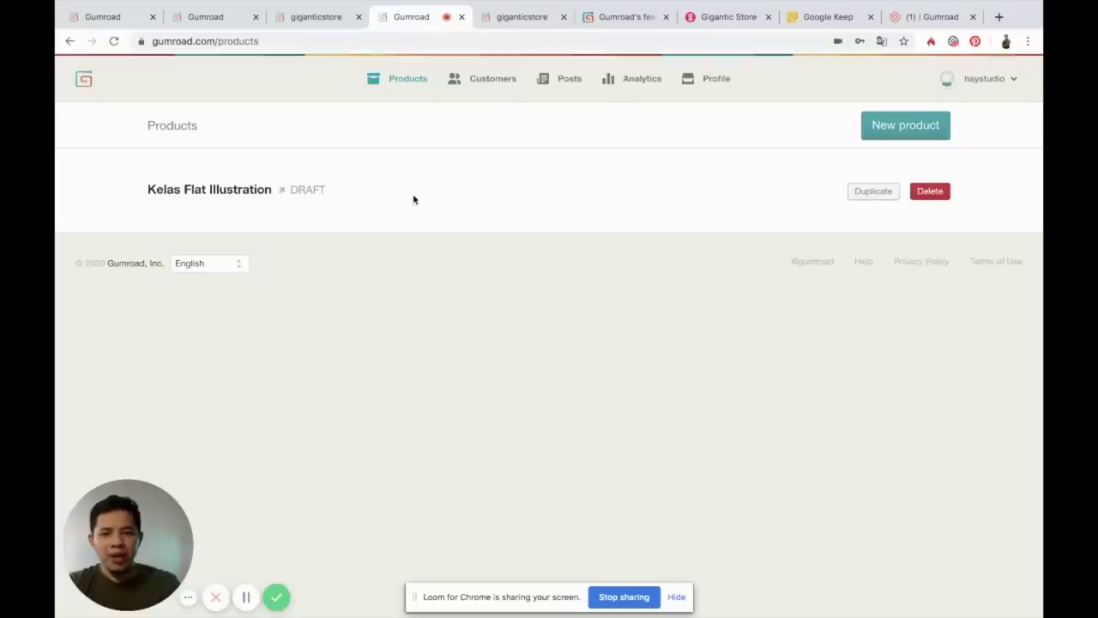
left_click(892, 137)
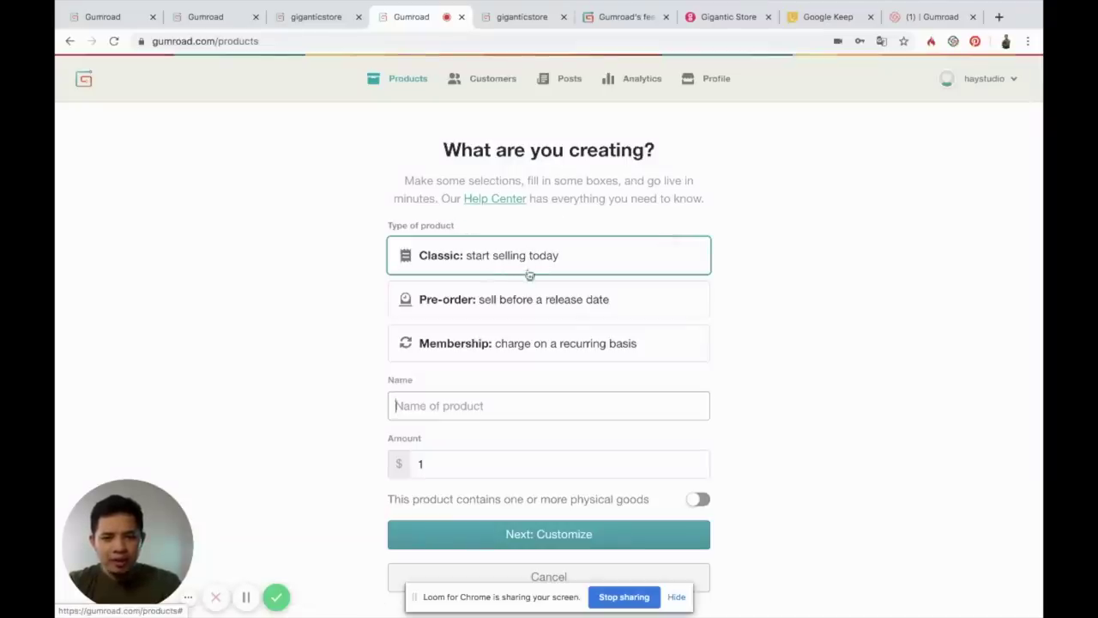
left_click(508, 306)
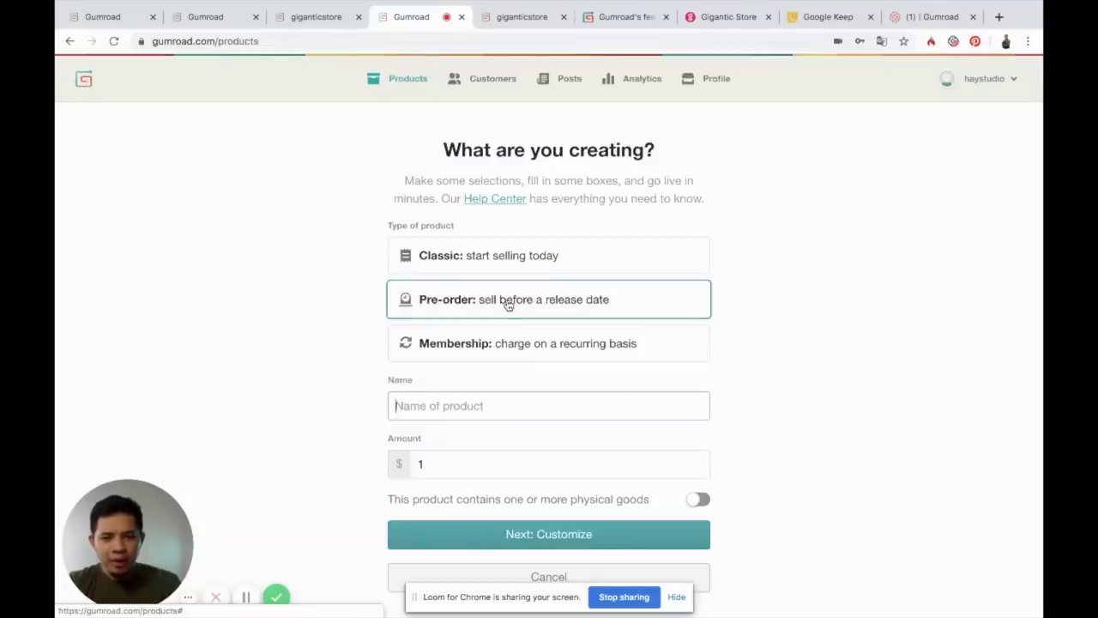
left_click(503, 354)
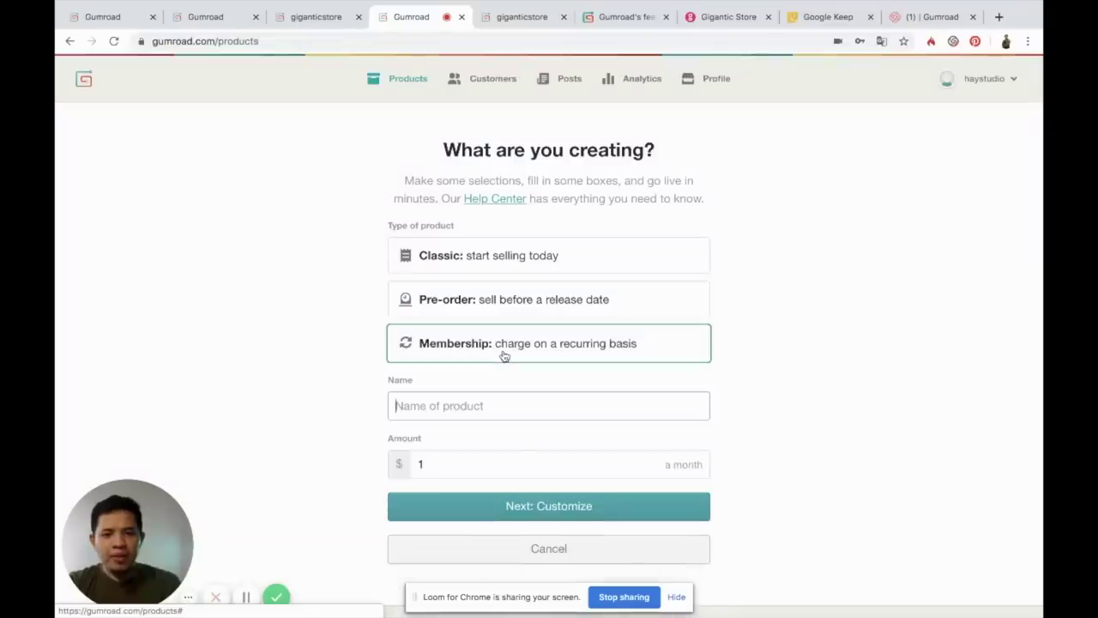
left_click(529, 261)
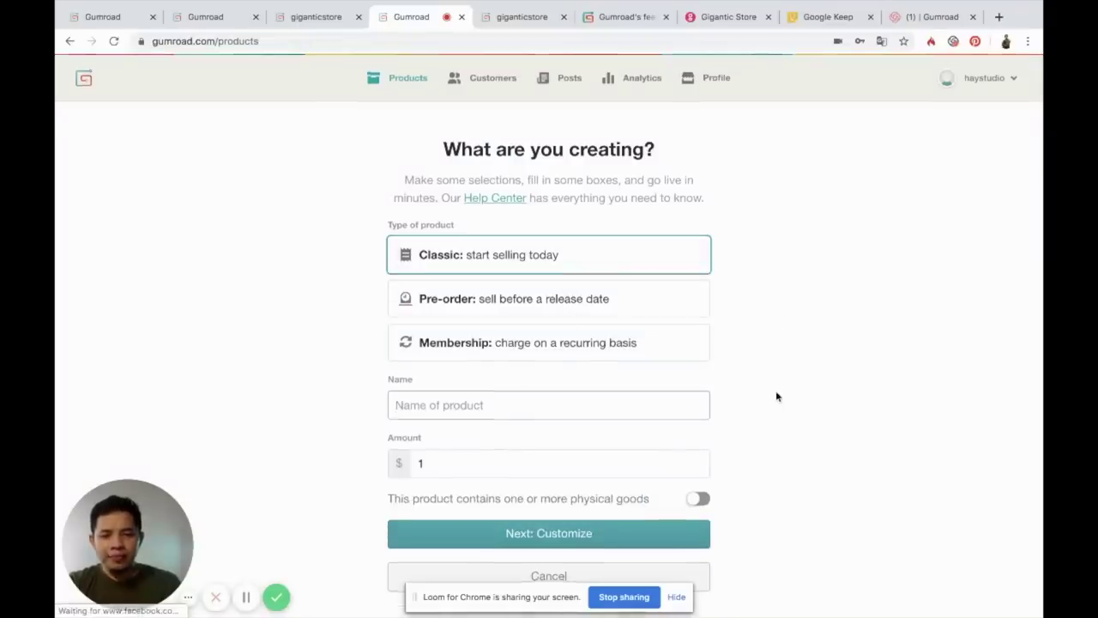
Name the product Ilustrasi, price it at $10 without physical goods, and continue to customization
scroll(776, 391, "down", 2)
left_click(519, 327)
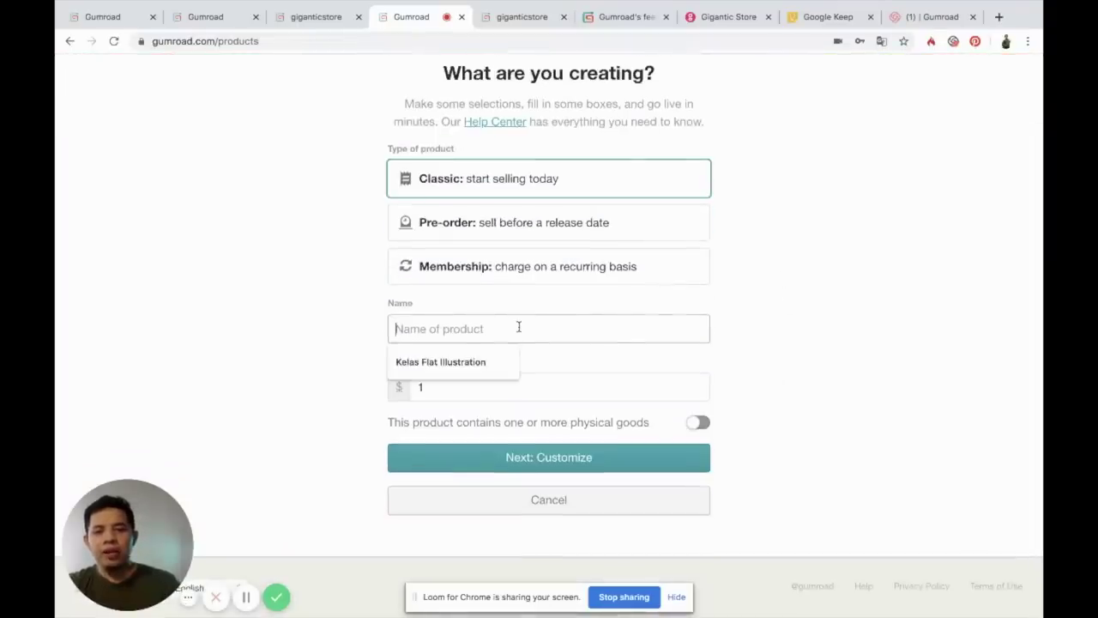
type("S")
key("BackSpace")
type("I")
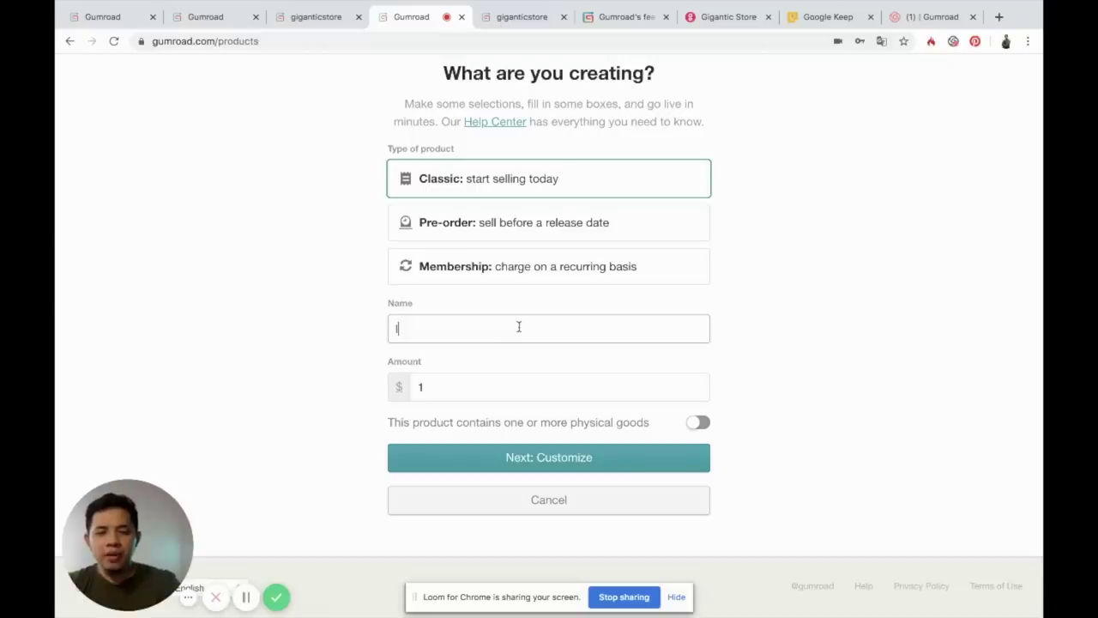
type("lustrasi")
left_click(480, 381)
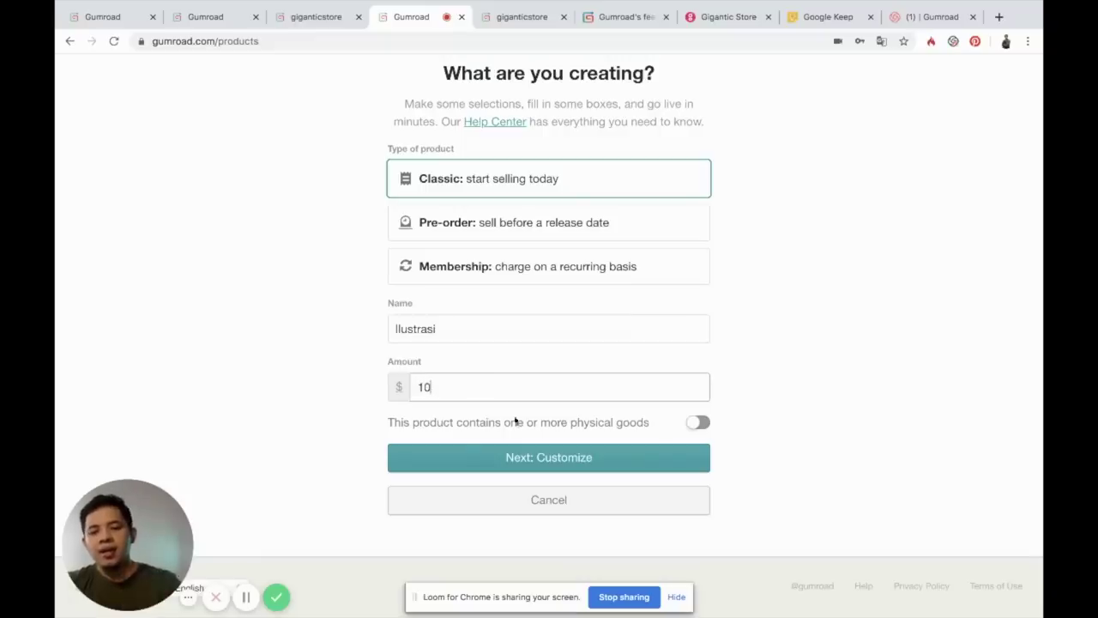
left_click_drag(474, 424, 593, 422)
left_click(610, 423)
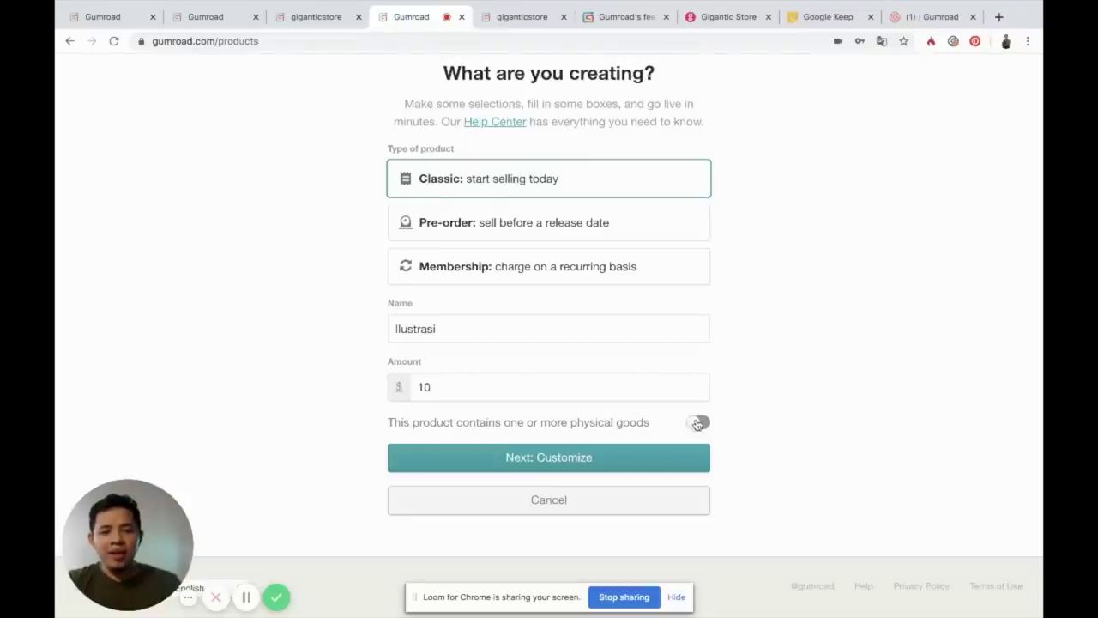
left_click(563, 462)
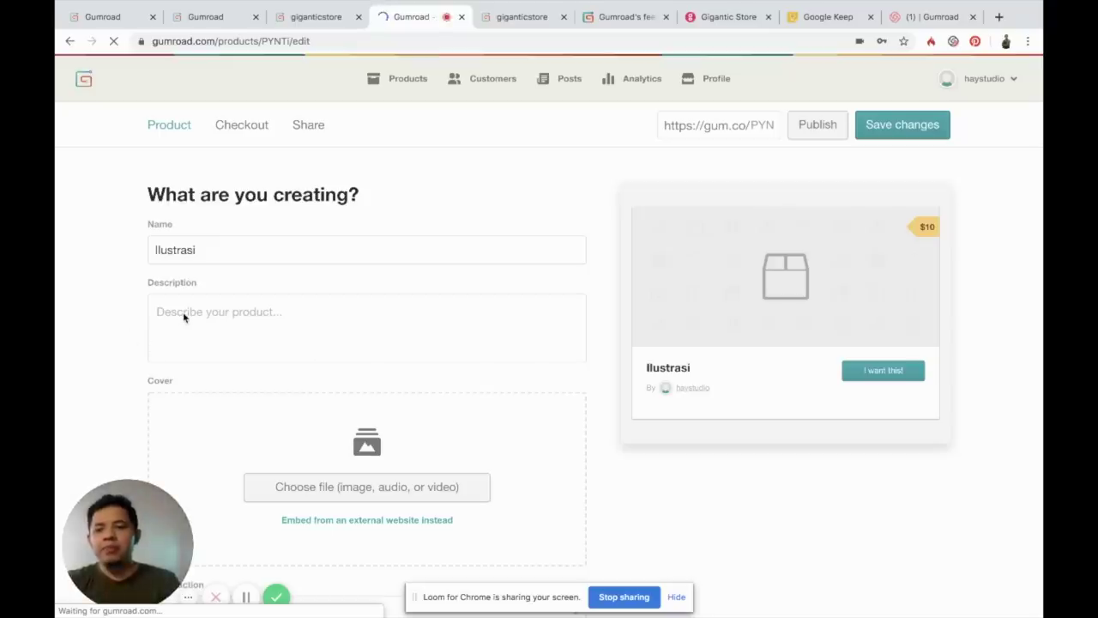
Try the Buy this and Pay options as the product's call to action, and return to I want this!
left_click(183, 313)
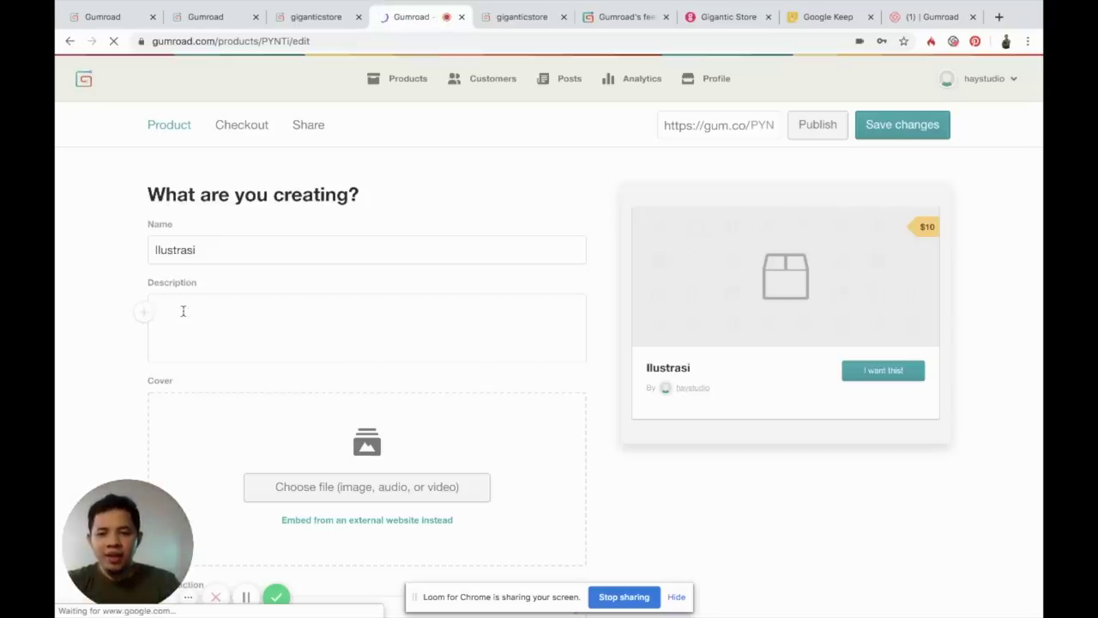
scroll(98, 349, "down", 2)
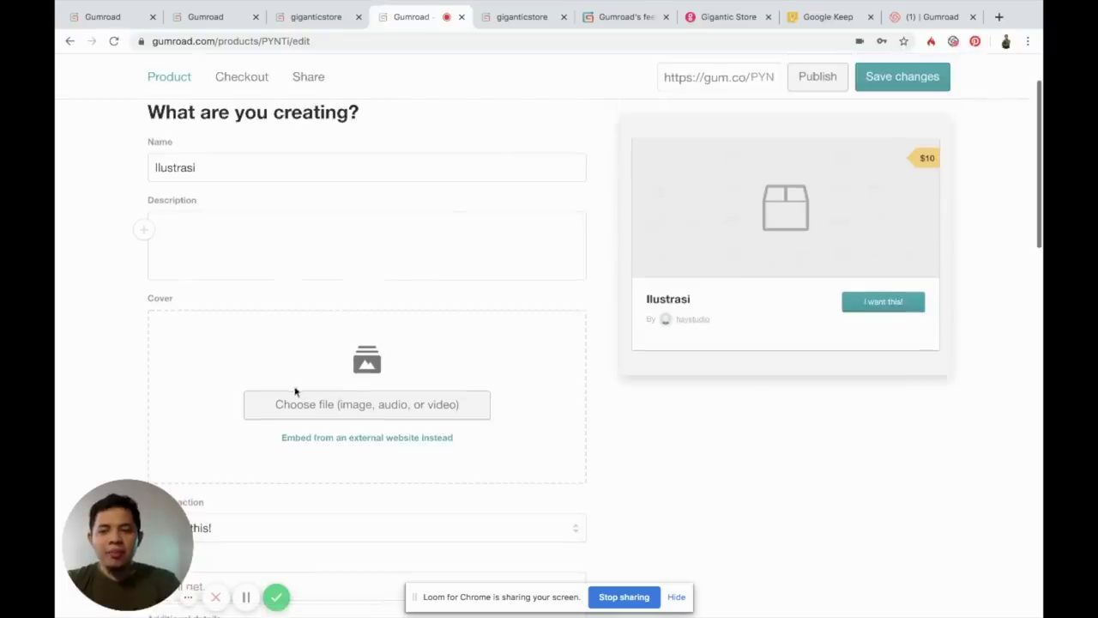
scroll(406, 425, "down", 3)
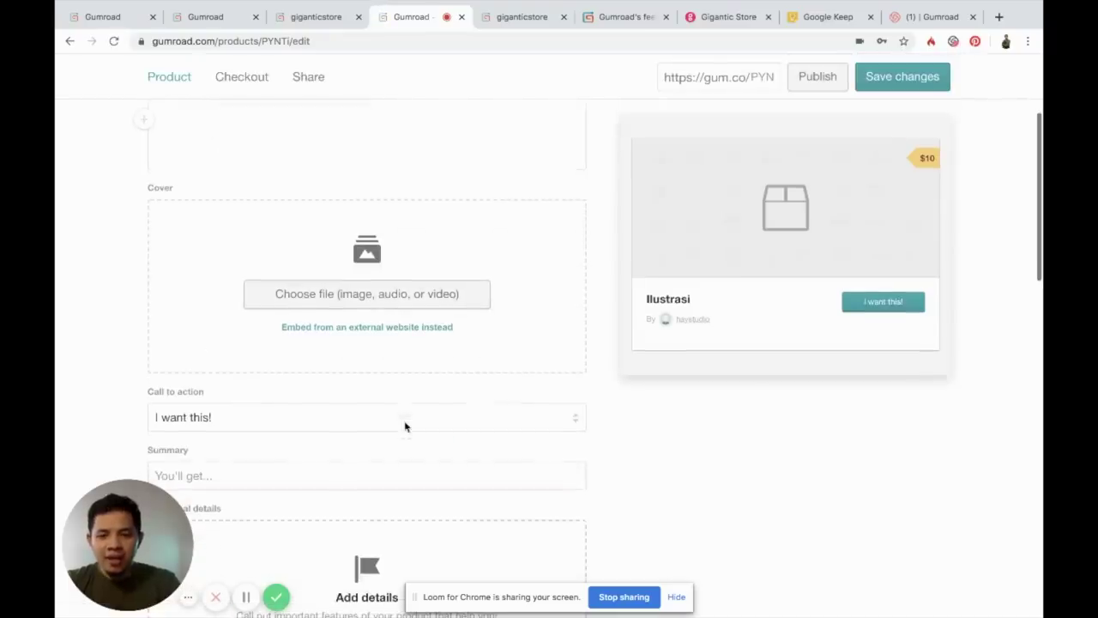
scroll(402, 377, "down", 2)
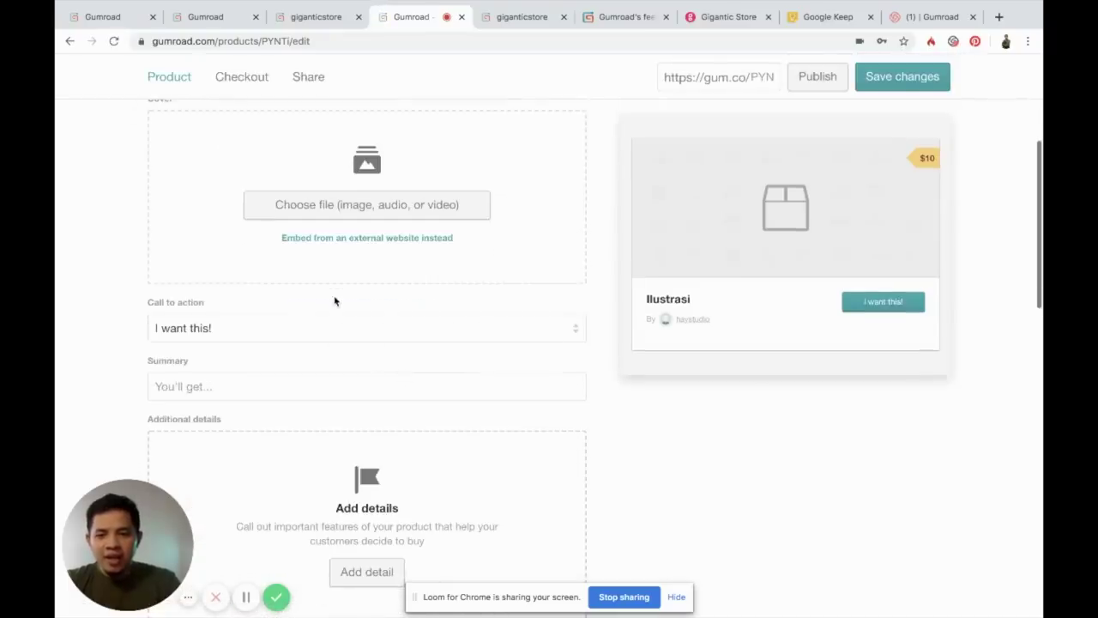
left_click(290, 331)
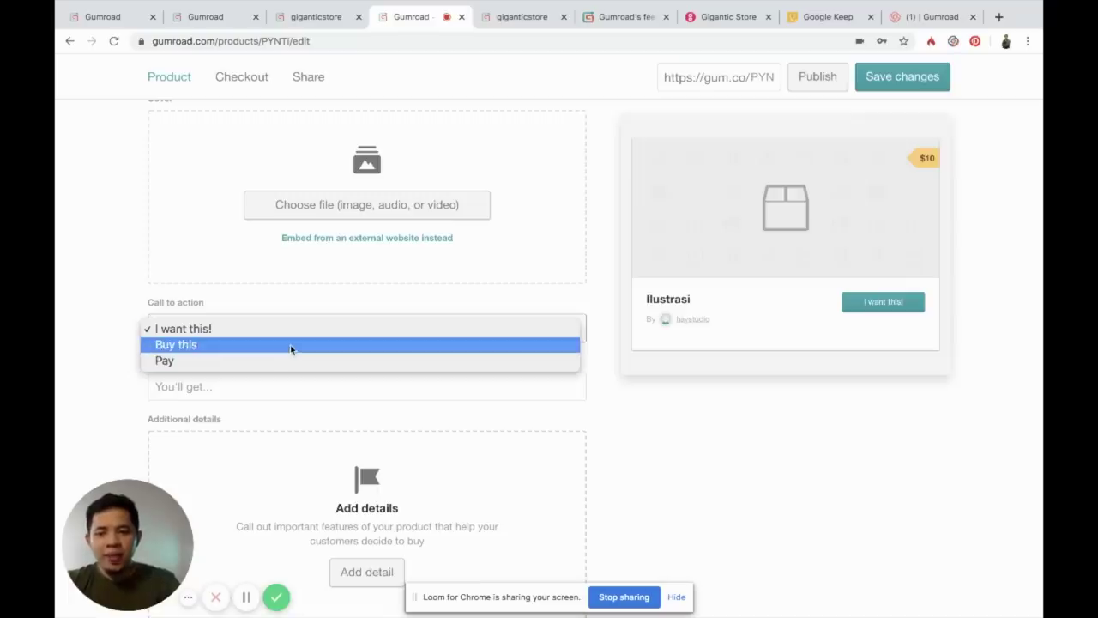
left_click(291, 345)
left_click(304, 334)
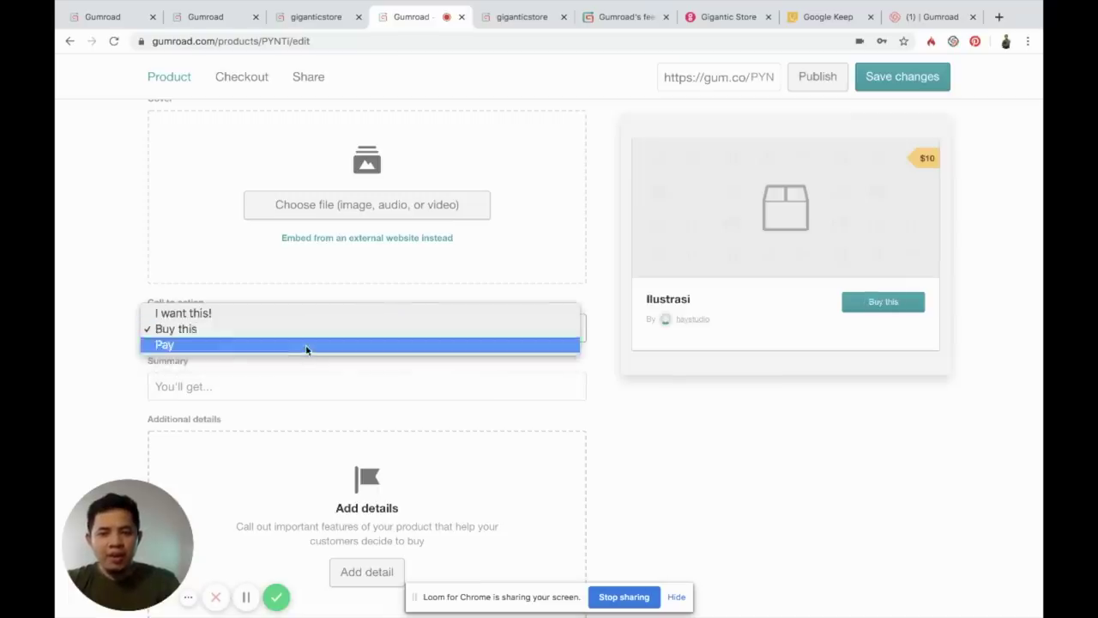
left_click(306, 345)
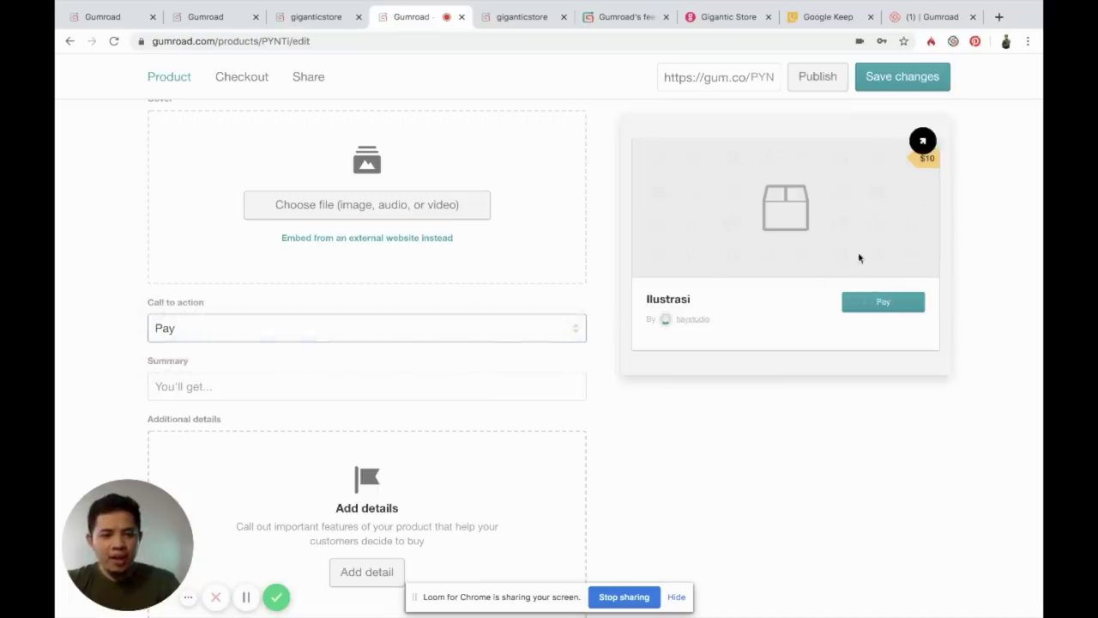
left_click(316, 330)
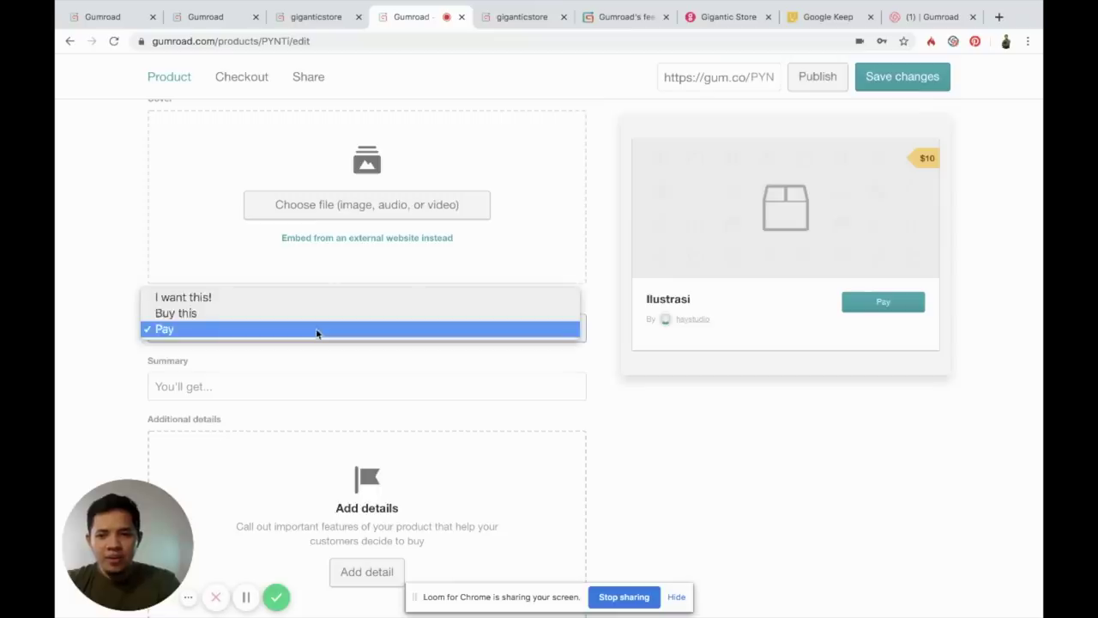
left_click(309, 300)
Upload Red, White and Black Modern Travel Collection YouTube Channel Art.png from the Downloads folder as the product cover
scroll(85, 267, "up", 1)
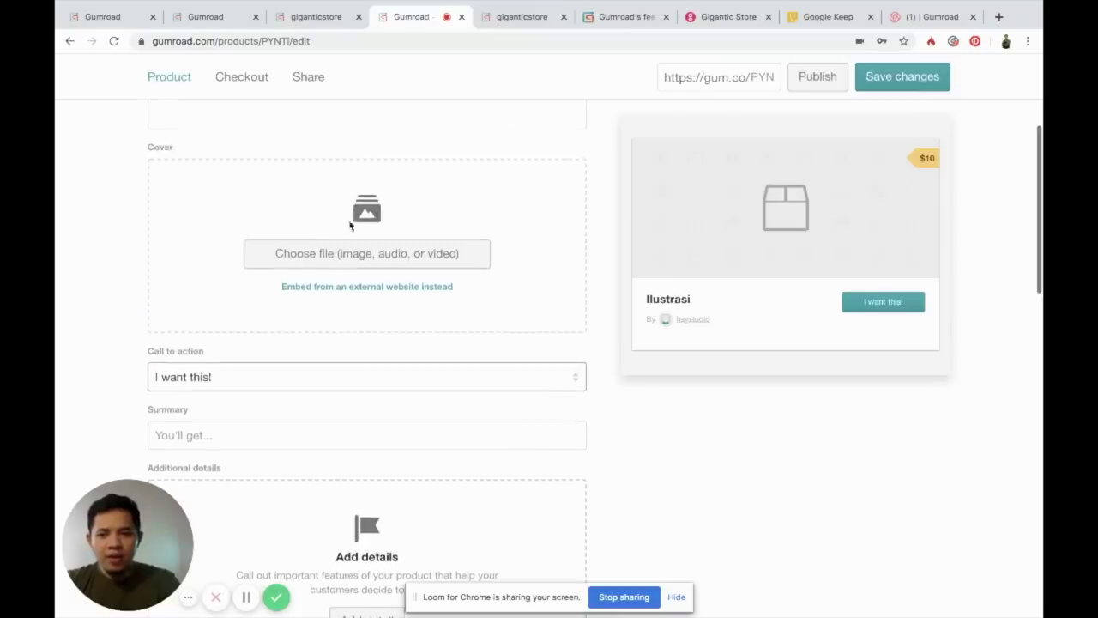
left_click(303, 256)
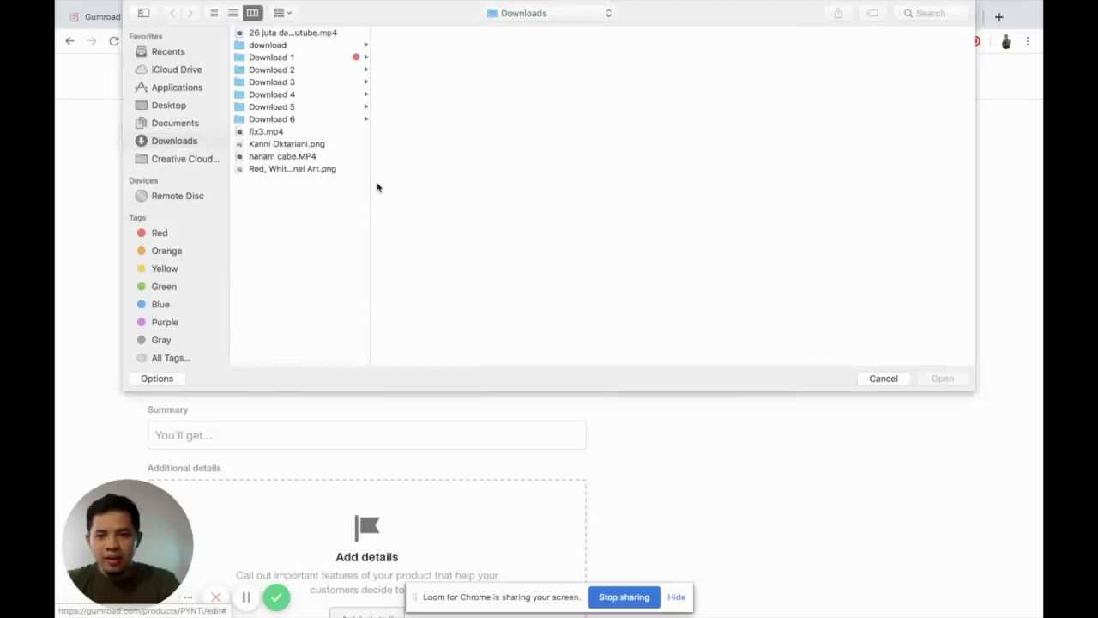
left_click(292, 169)
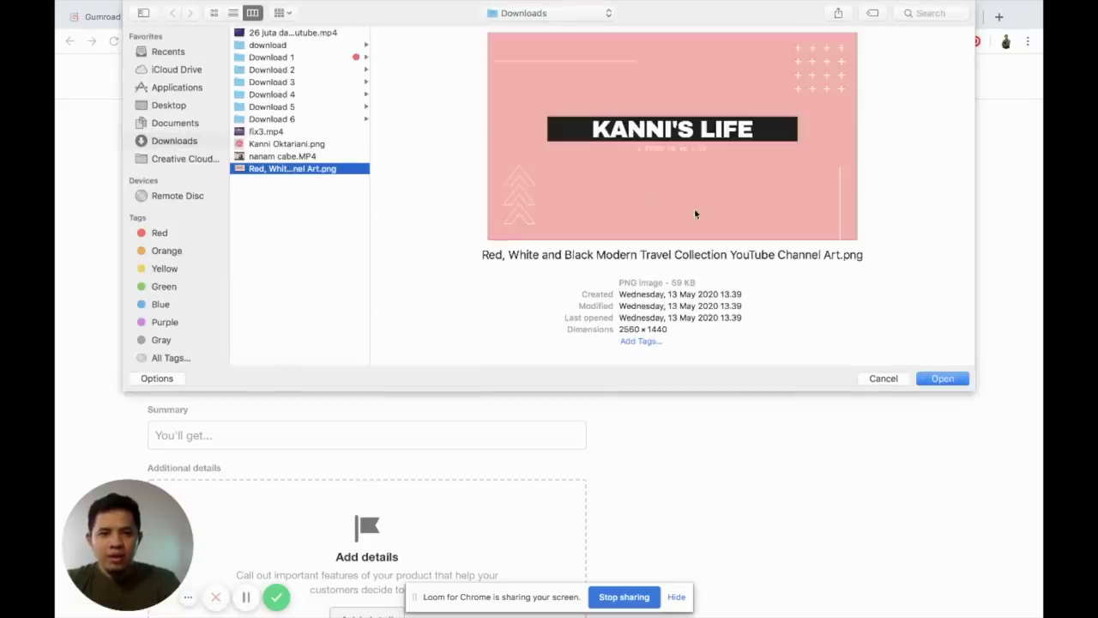
left_click(939, 379)
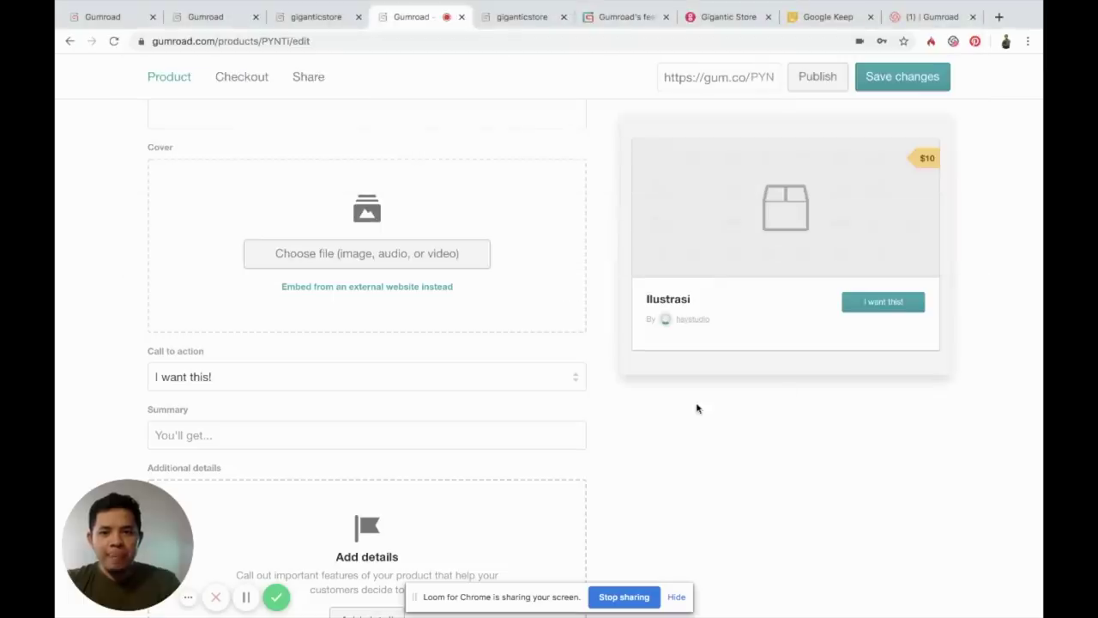
Write the product description as "Illustration for your work"
scroll(632, 317, "up", 3)
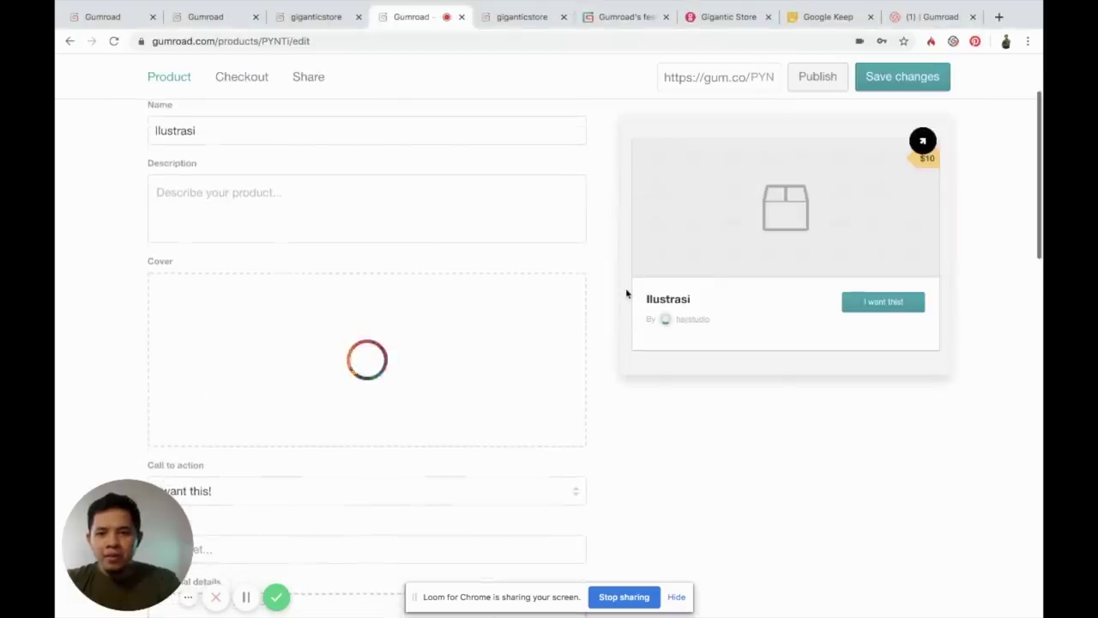
left_click(445, 205)
type("Ilus")
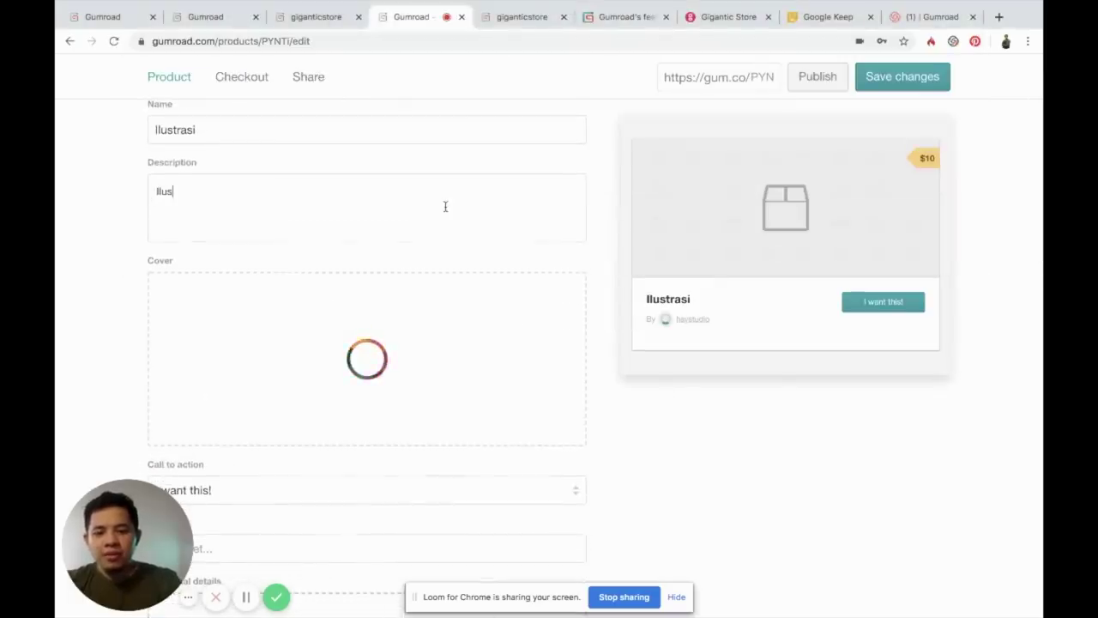
type("trasi for y")
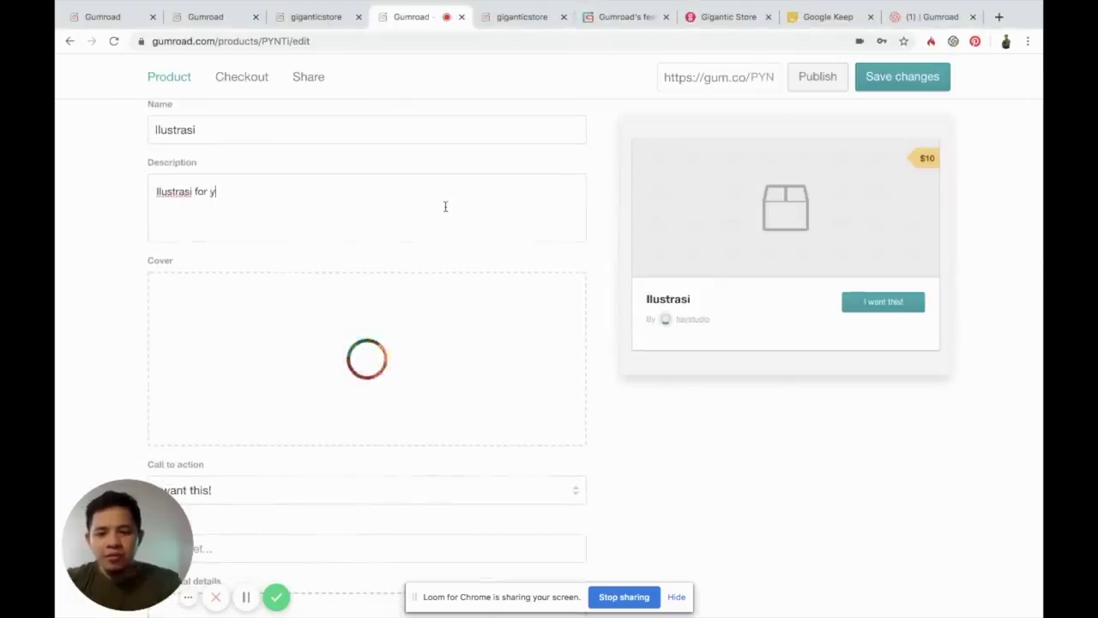
type("our work")
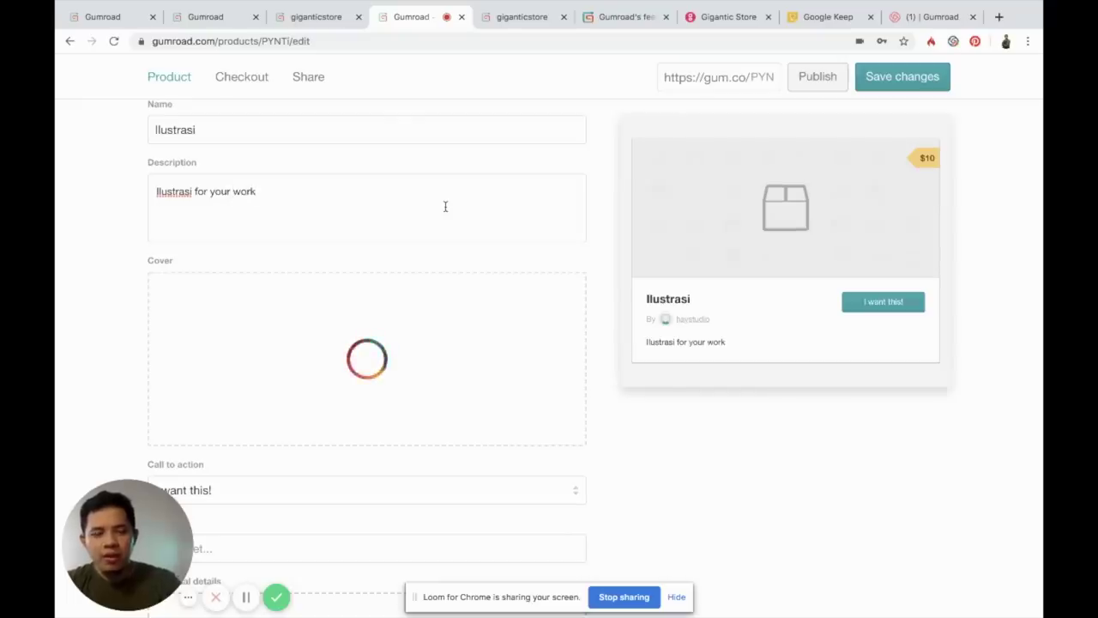
scroll(658, 441, "down", 3)
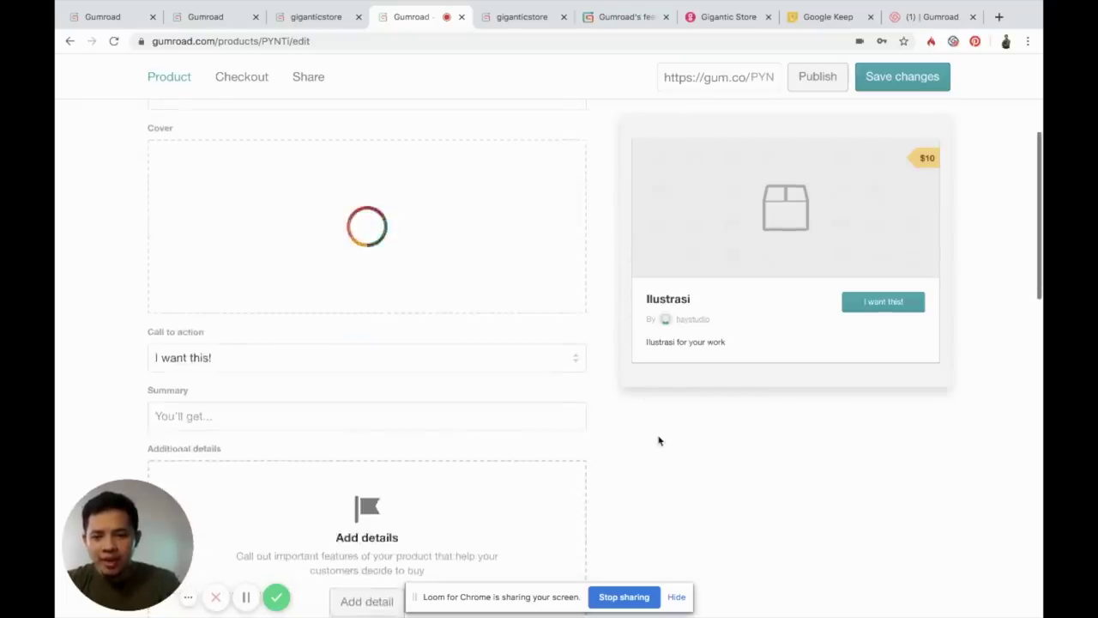
scroll(307, 206, "down", 1)
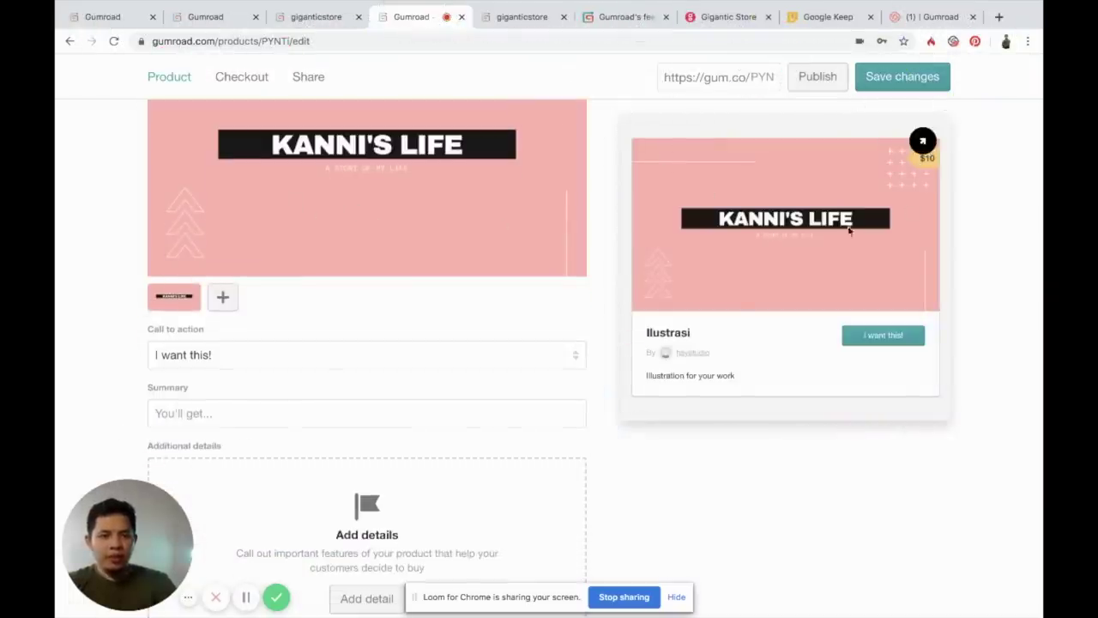
Fill in the product summary with "100+ illustration ready for work"
scroll(258, 394, "down", 1)
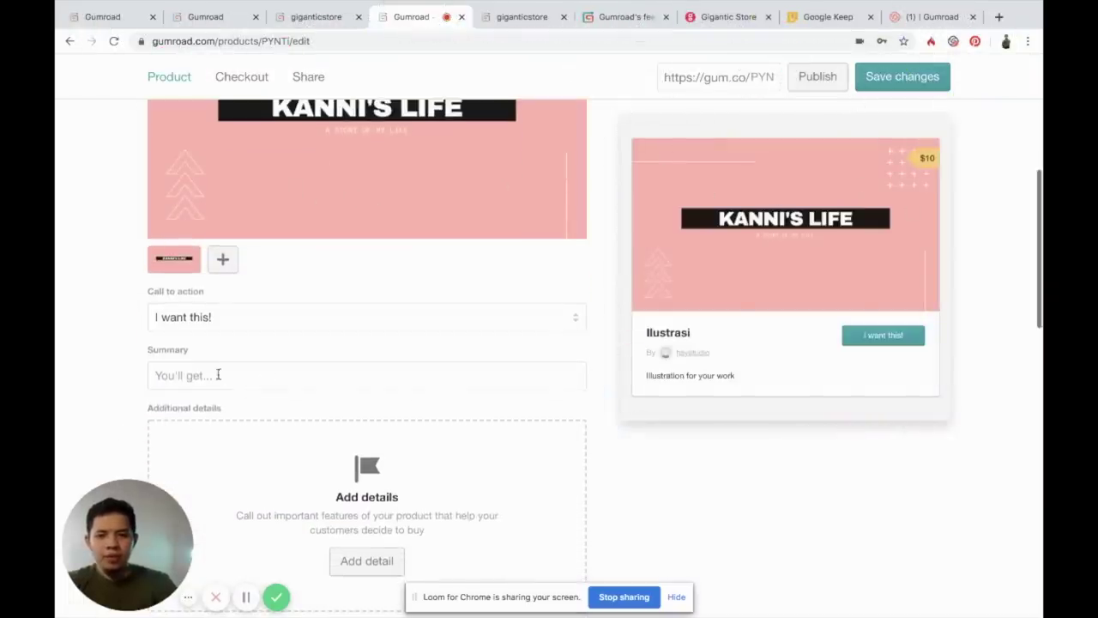
left_click(203, 367)
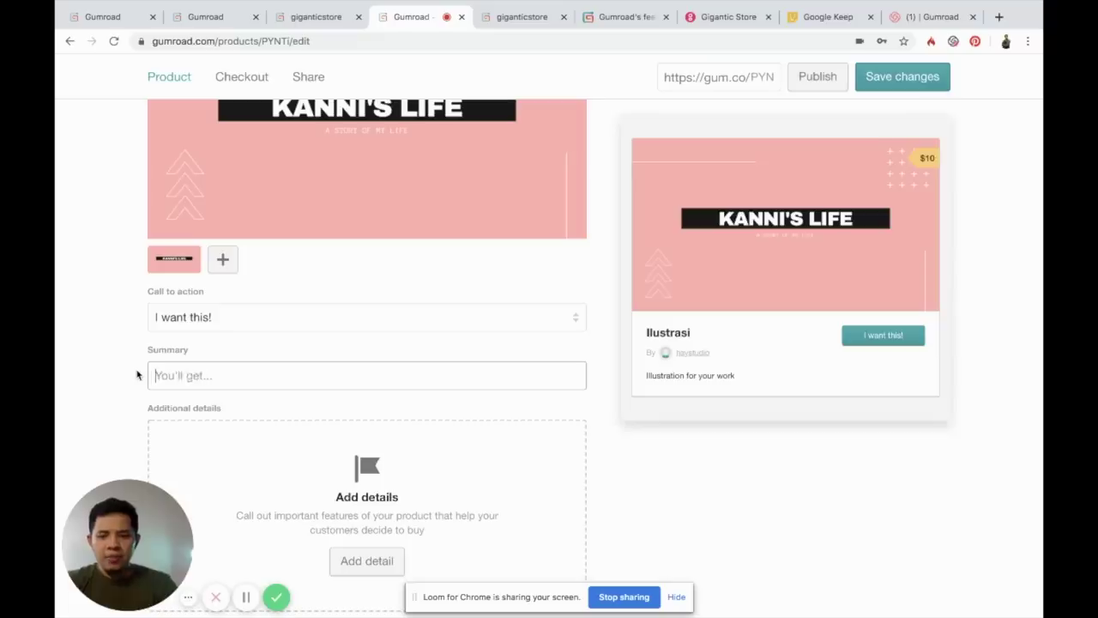
type("100+ illustration ready for work")
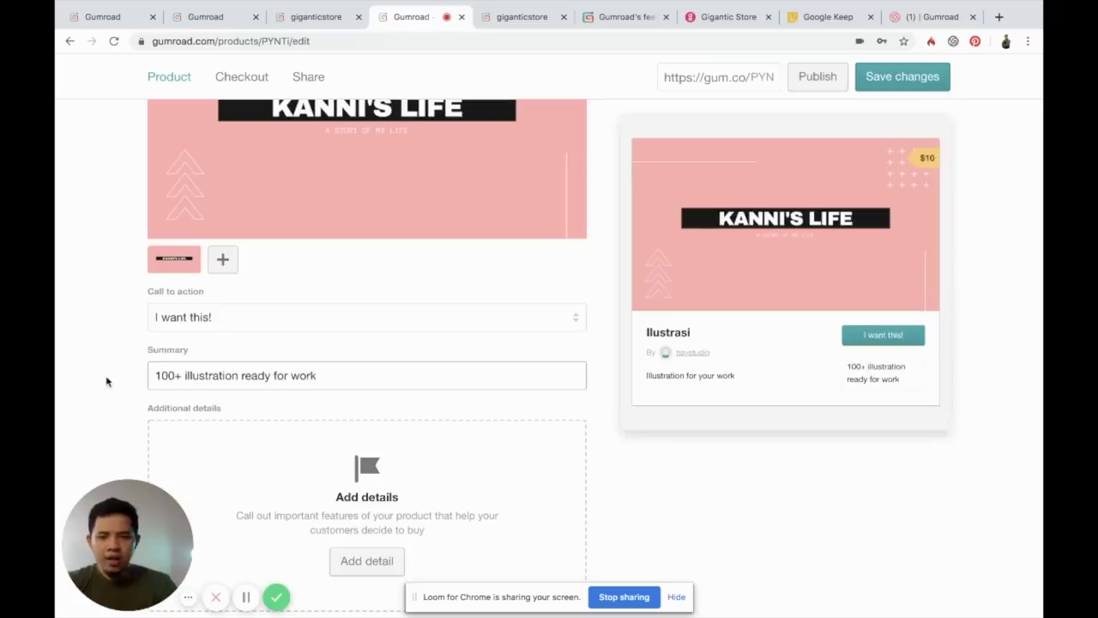
Switch the product's content delivery from uploaded files to redirecting buyers to a URL after purchase
scroll(109, 384, "down", 5)
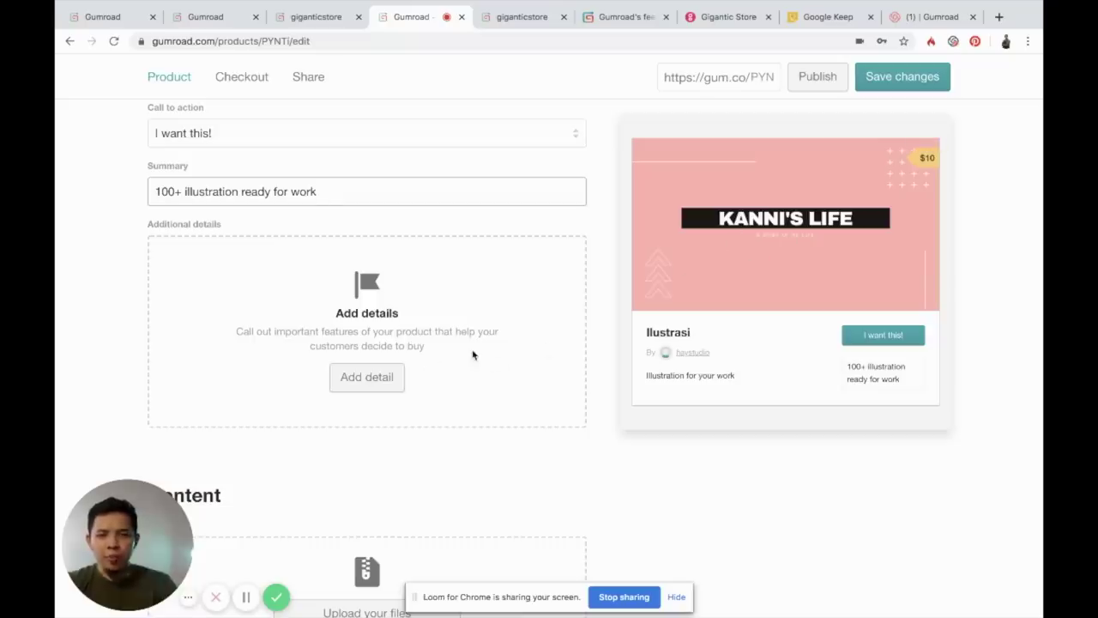
scroll(383, 424, "down", 3)
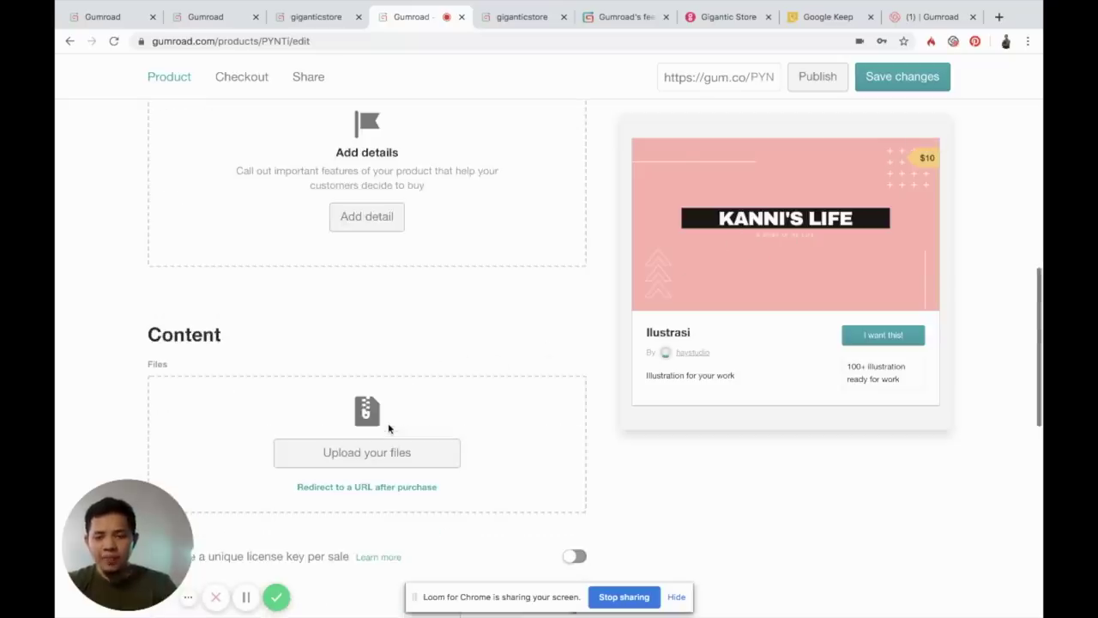
scroll(383, 319, "down", 2)
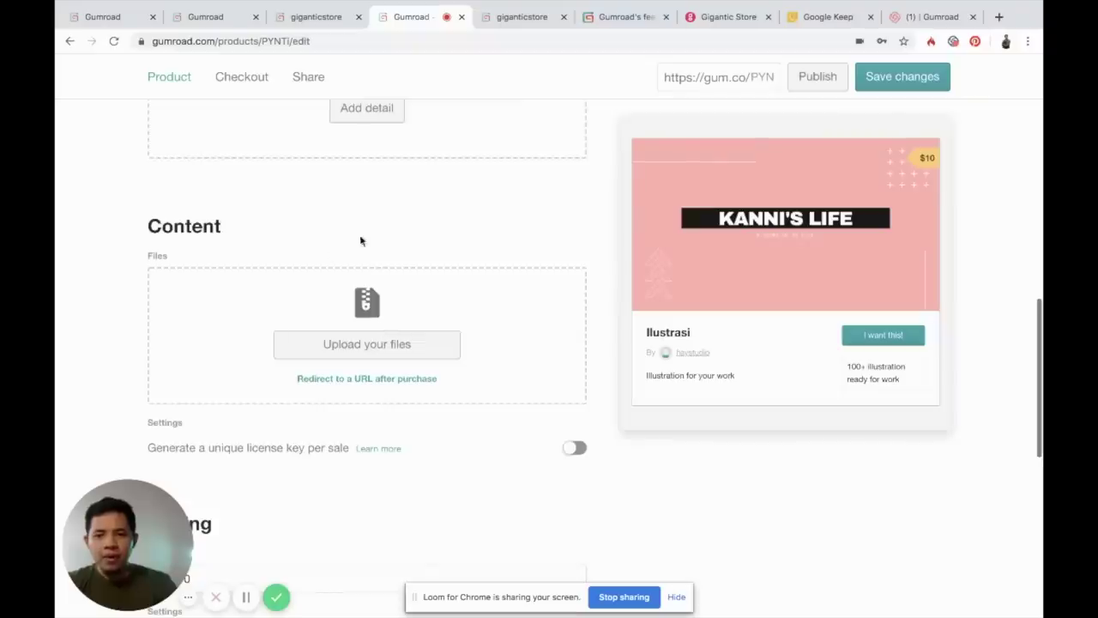
scroll(381, 272, "down", 1)
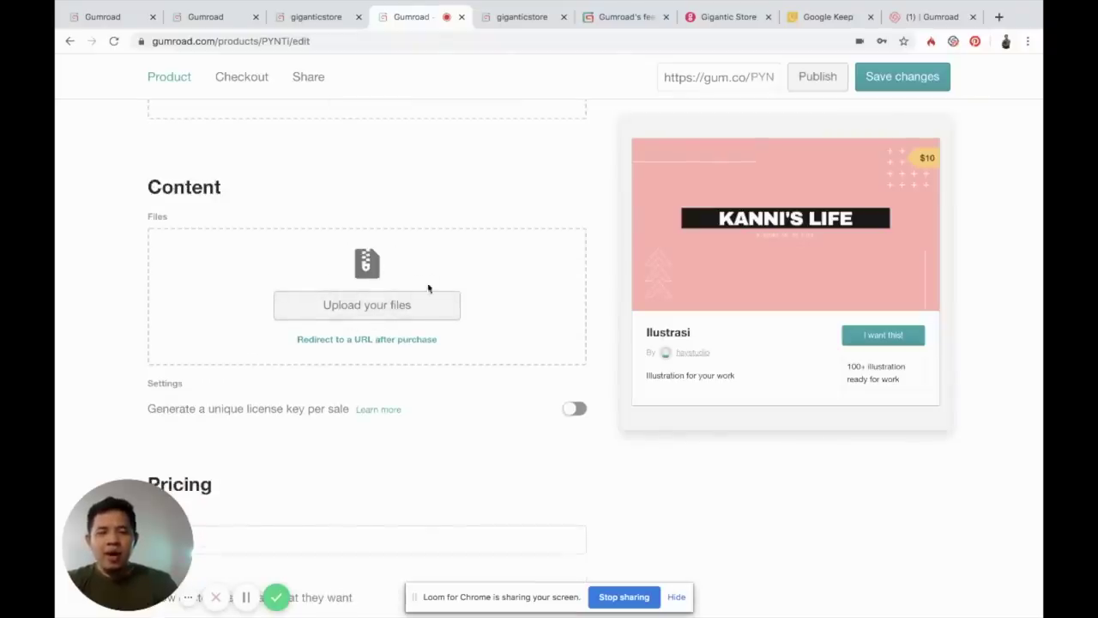
left_click(358, 341)
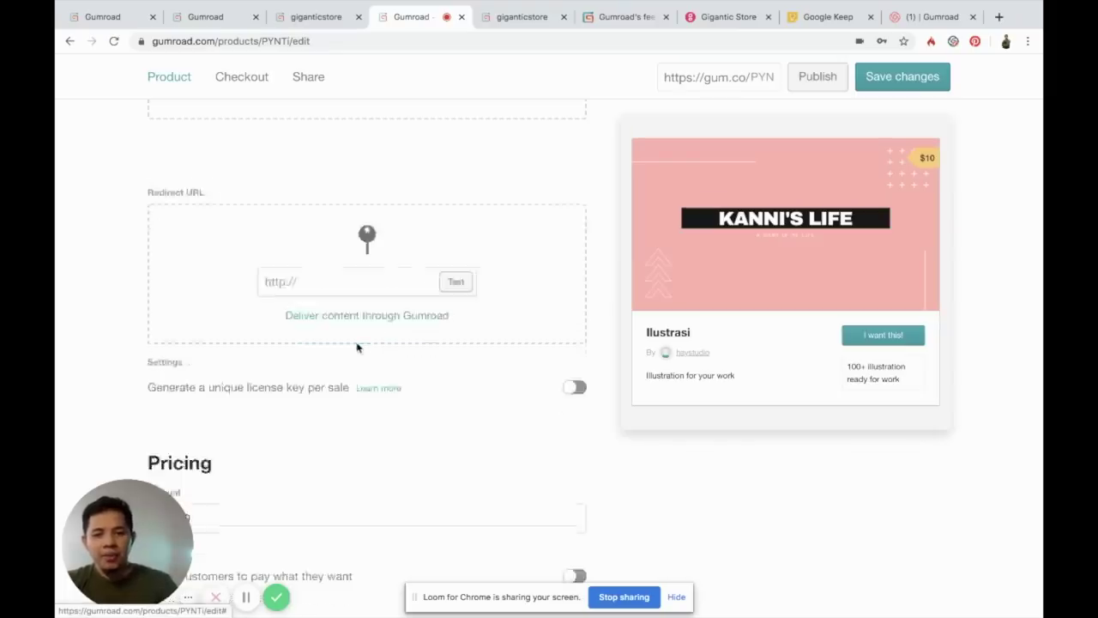
Enter yokobomb.com as the redirect URL for the product content, replacing a first entry of google
scroll(359, 387, "up", 10)
scroll(358, 388, "down", 4)
scroll(360, 389, "down", 6)
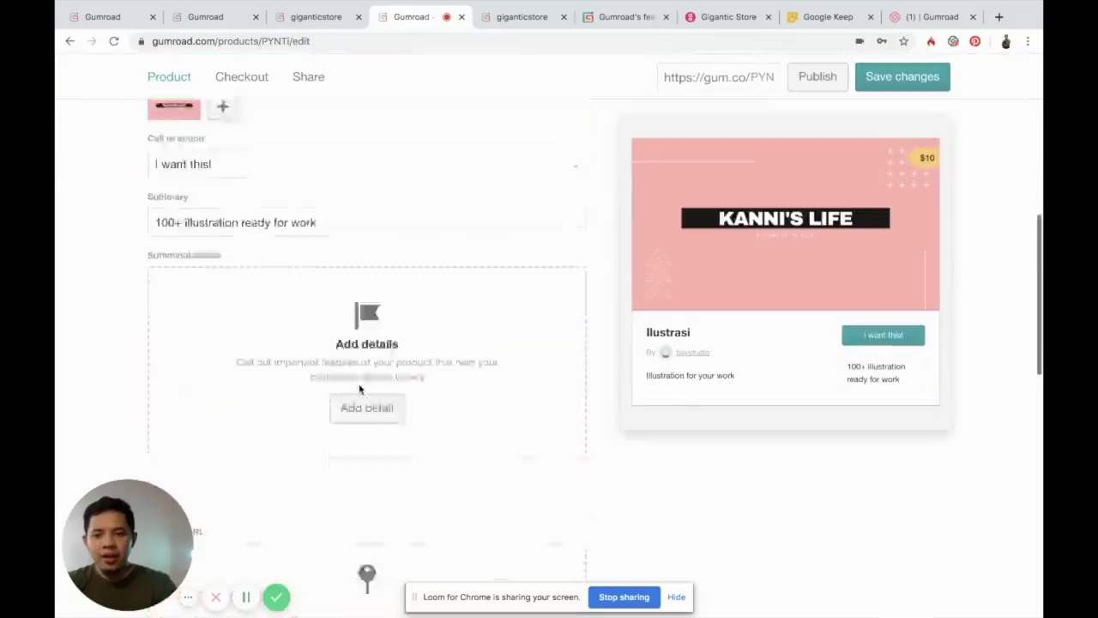
left_click(341, 369)
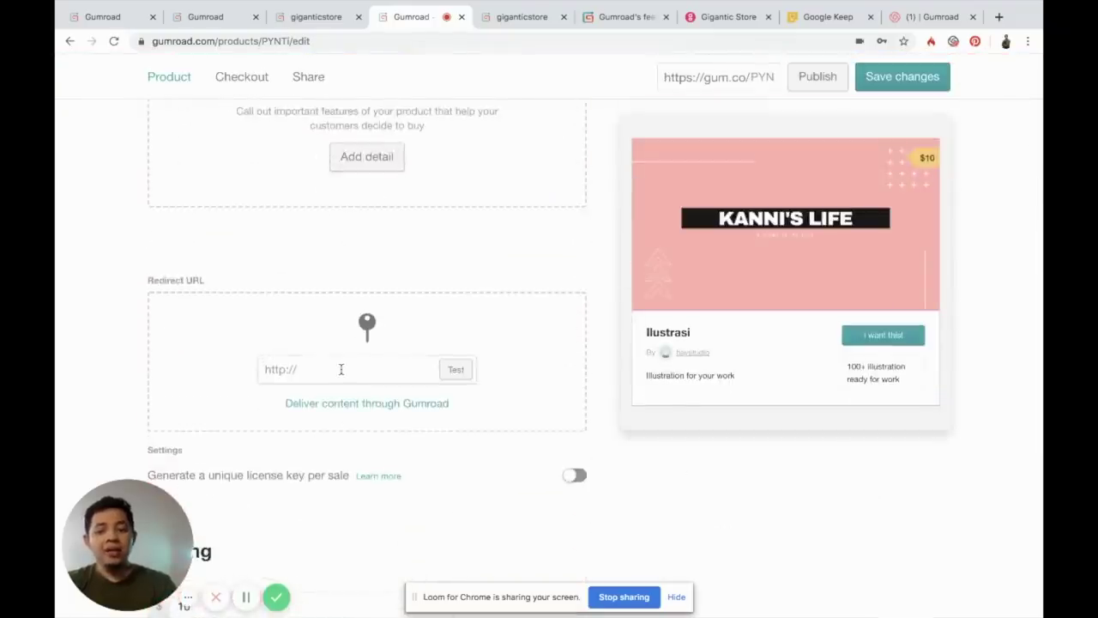
type("google")
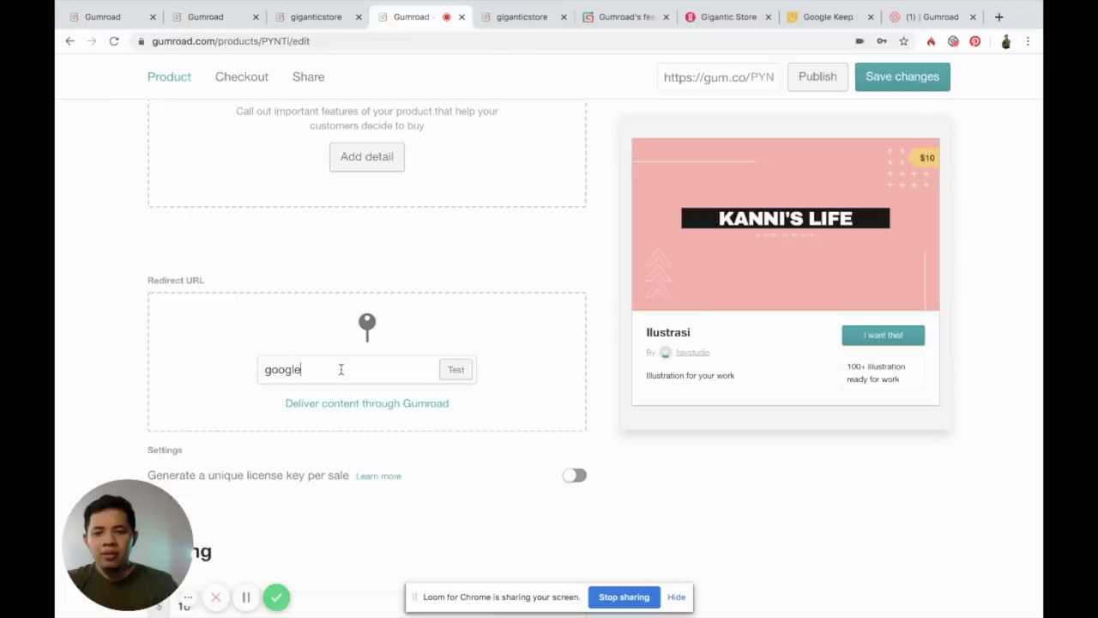
key("super+a")
type("yoko")
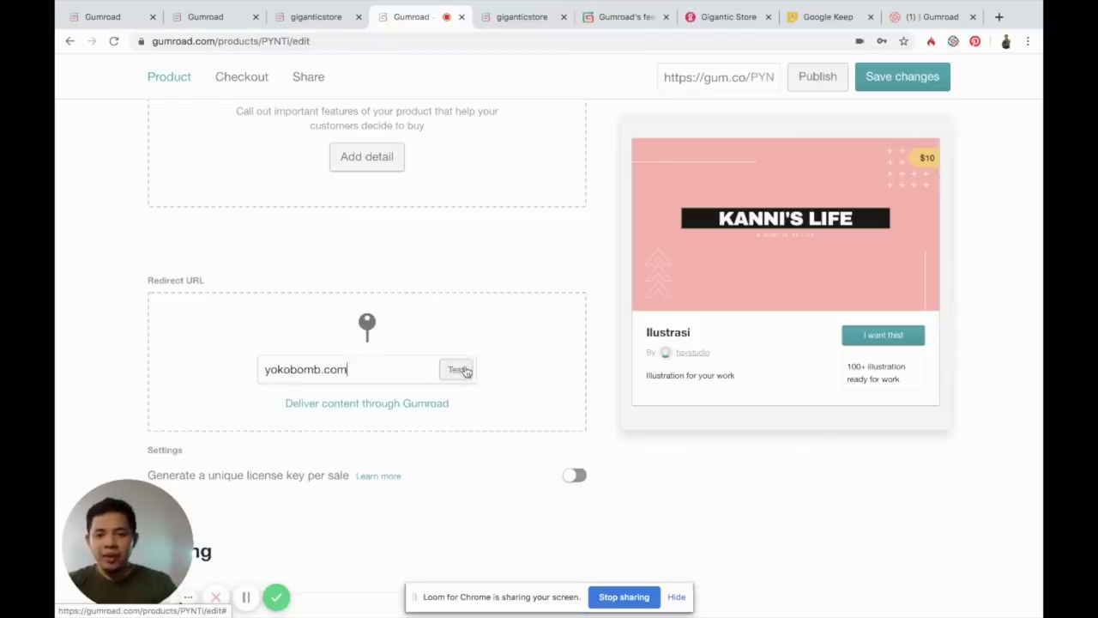
Enable generating a unique license key per sale in the content settings
scroll(471, 436, "down", 3)
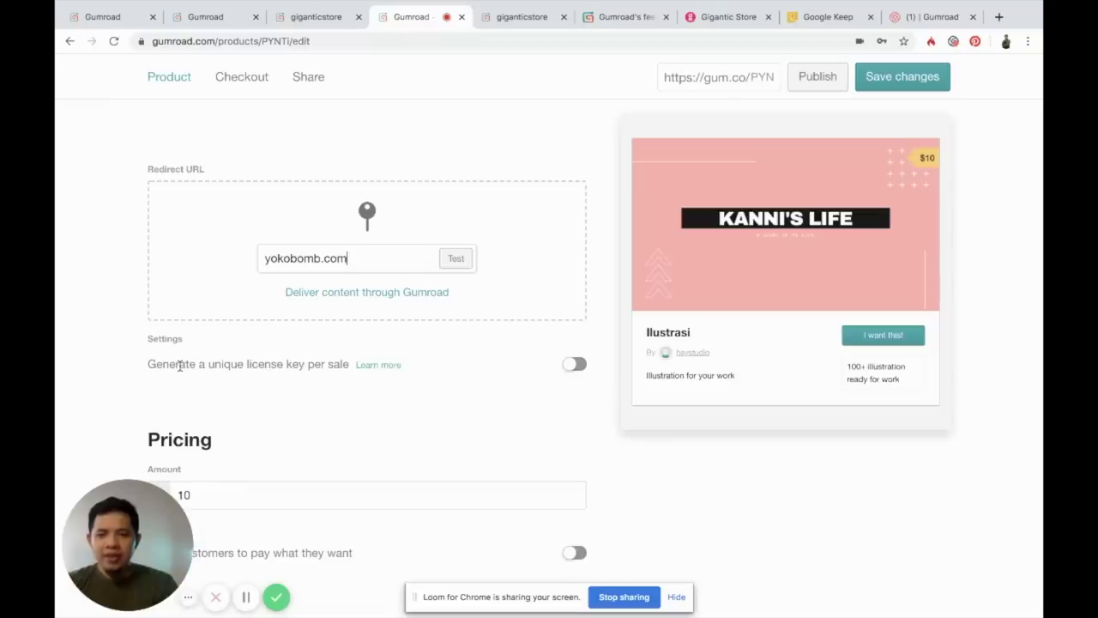
left_click_drag(179, 366, 205, 366)
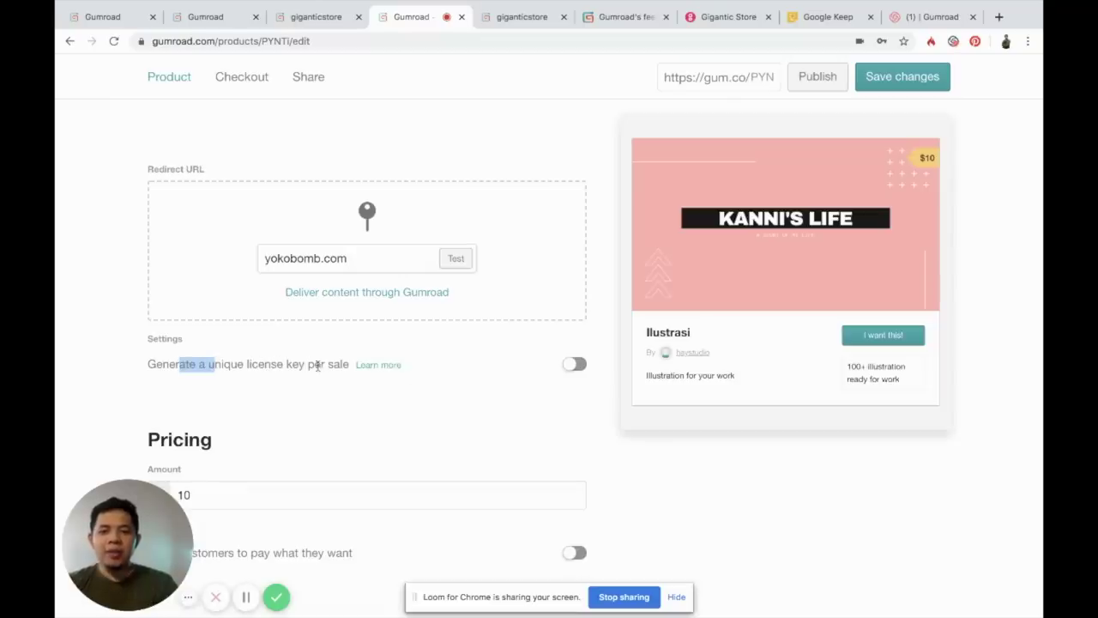
left_click(584, 366)
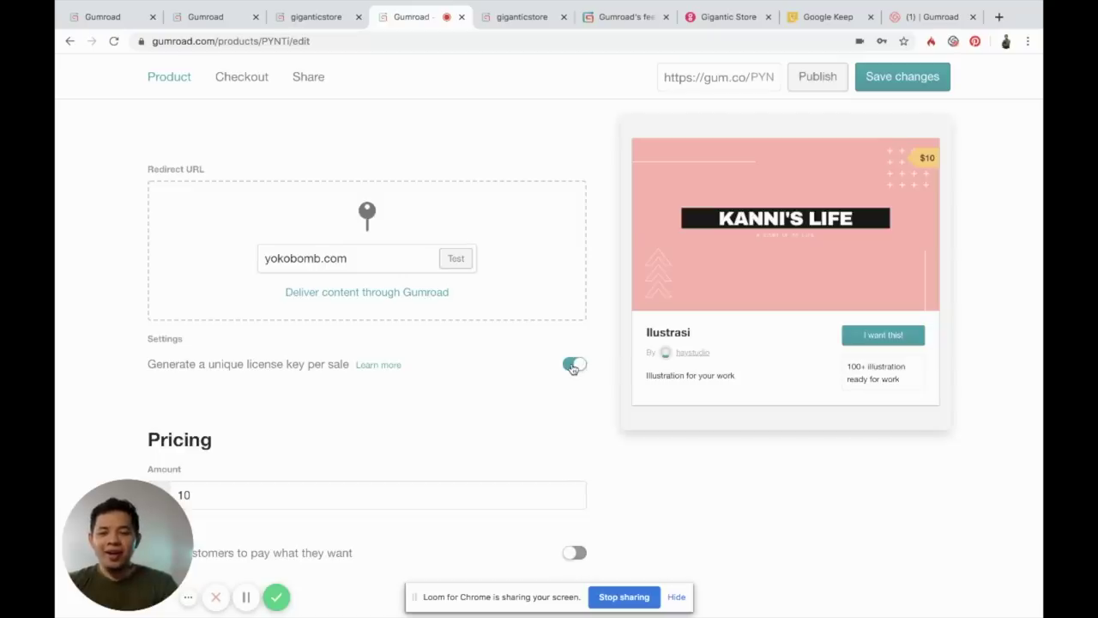
scroll(523, 429, "down", 3)
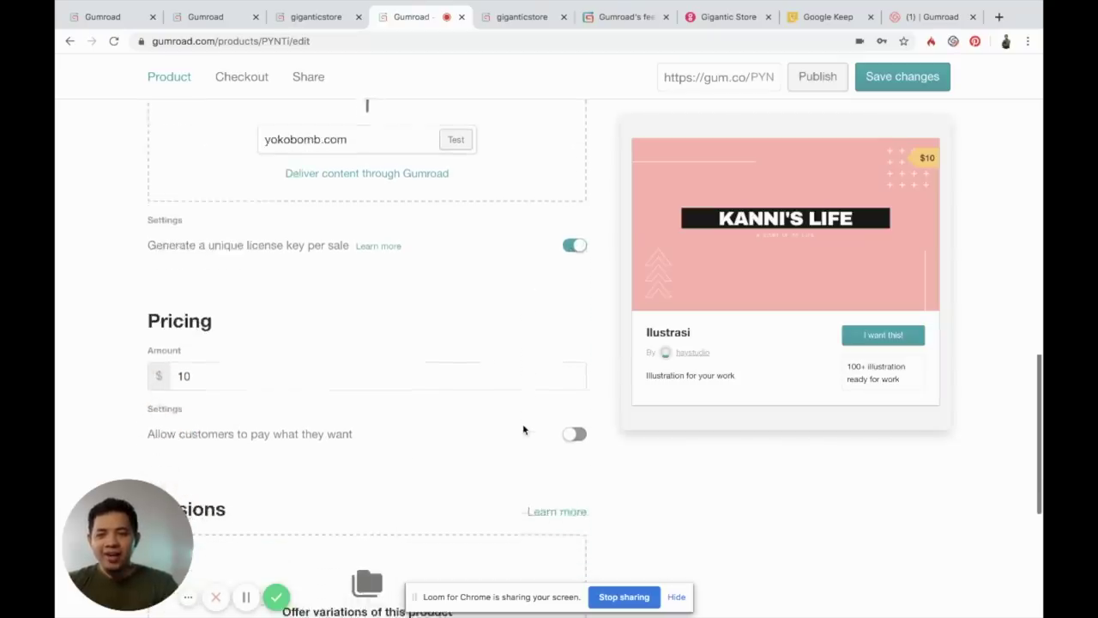
scroll(524, 429, "down", 1)
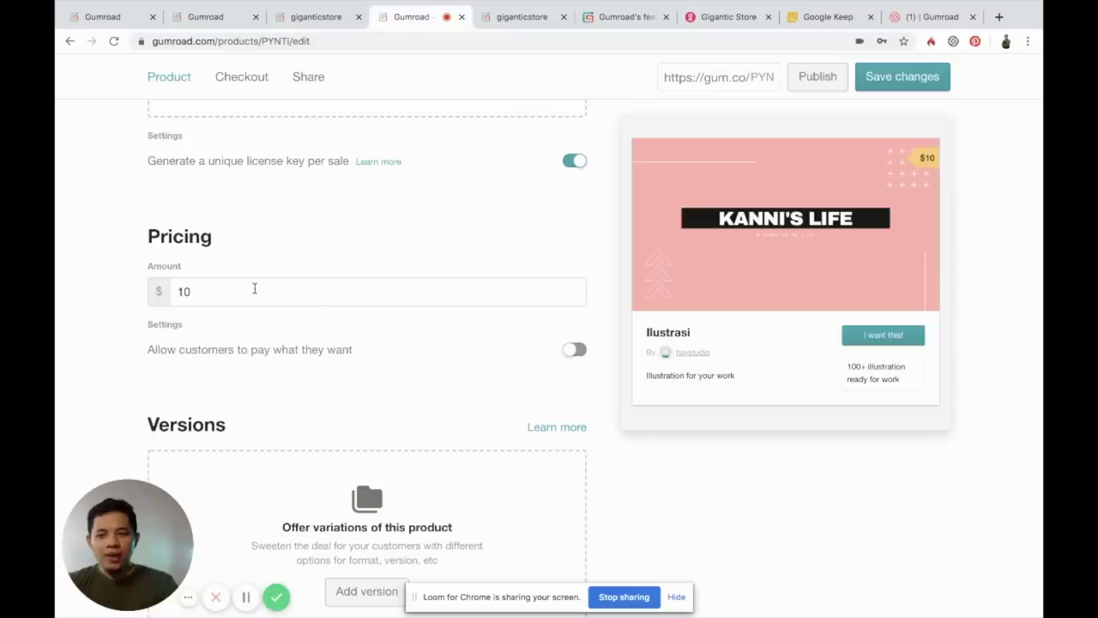
Enable the pricing option that allows customers to pay what they want, and switch it off again
scroll(389, 277, "up", 2)
scroll(390, 277, "down", 2)
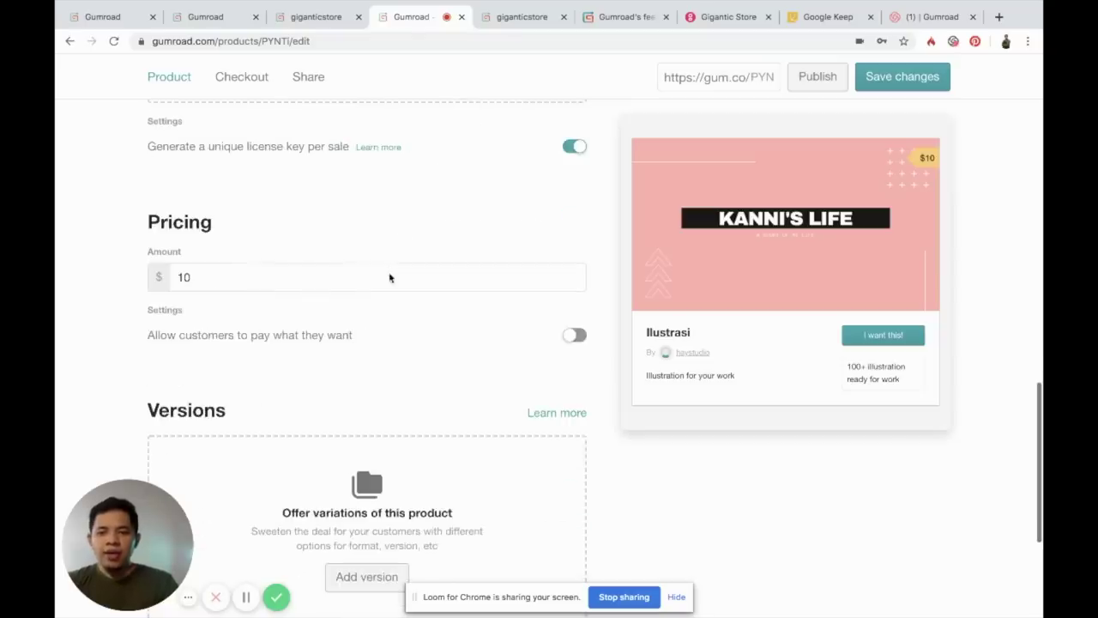
left_click_drag(208, 335, 279, 333)
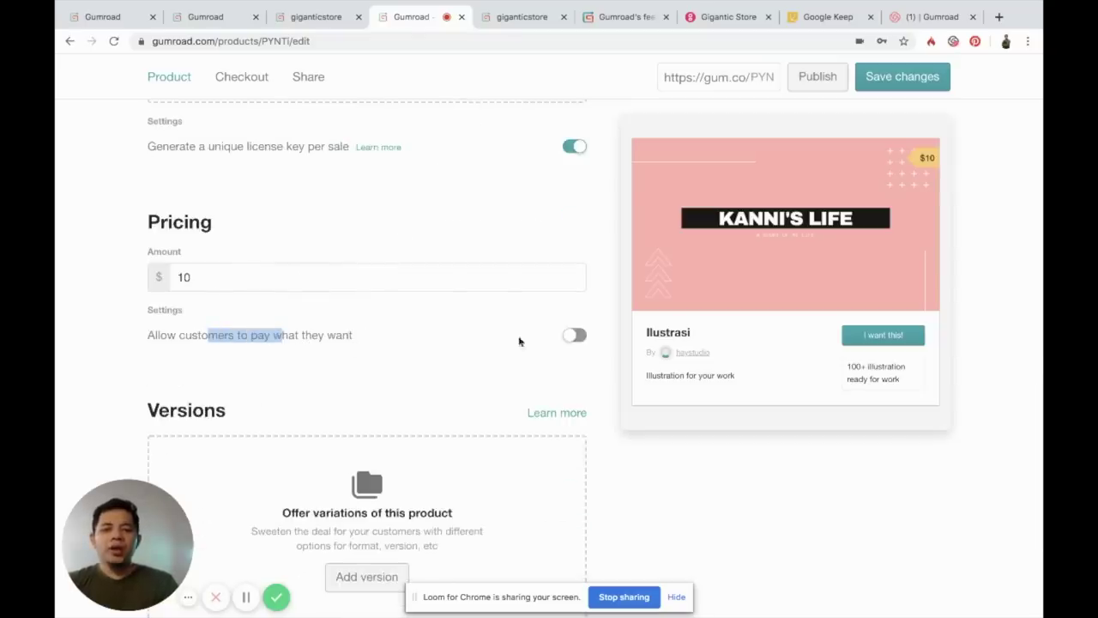
left_click(584, 335)
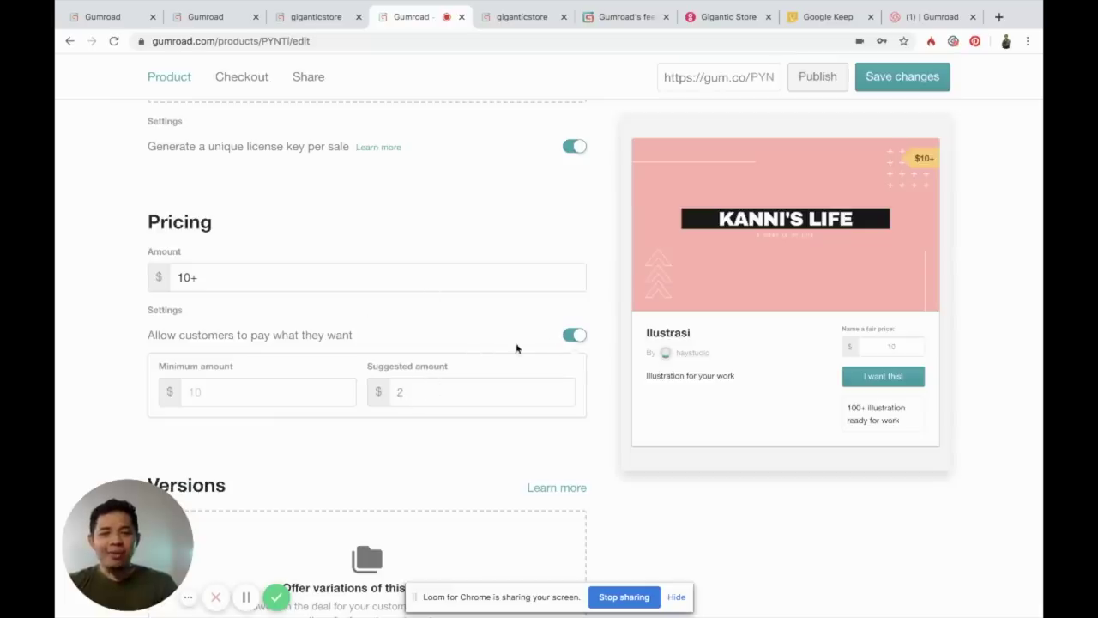
left_click(571, 335)
Save the changes to the Ilustrasi product and publish it
scroll(266, 355, "down", 5)
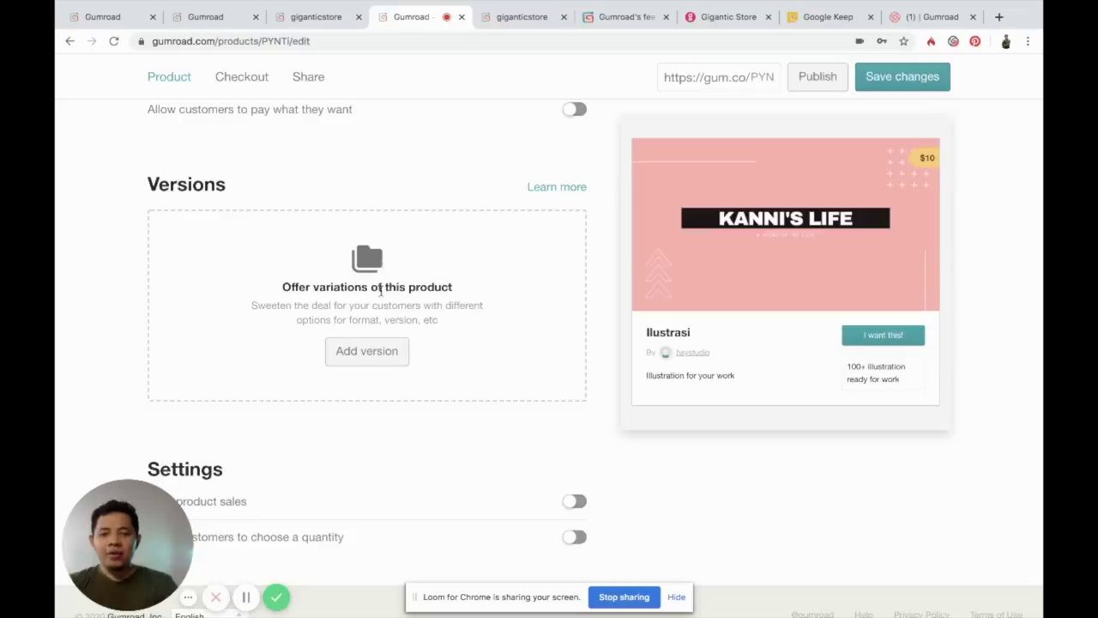
scroll(309, 393, "down", 1)
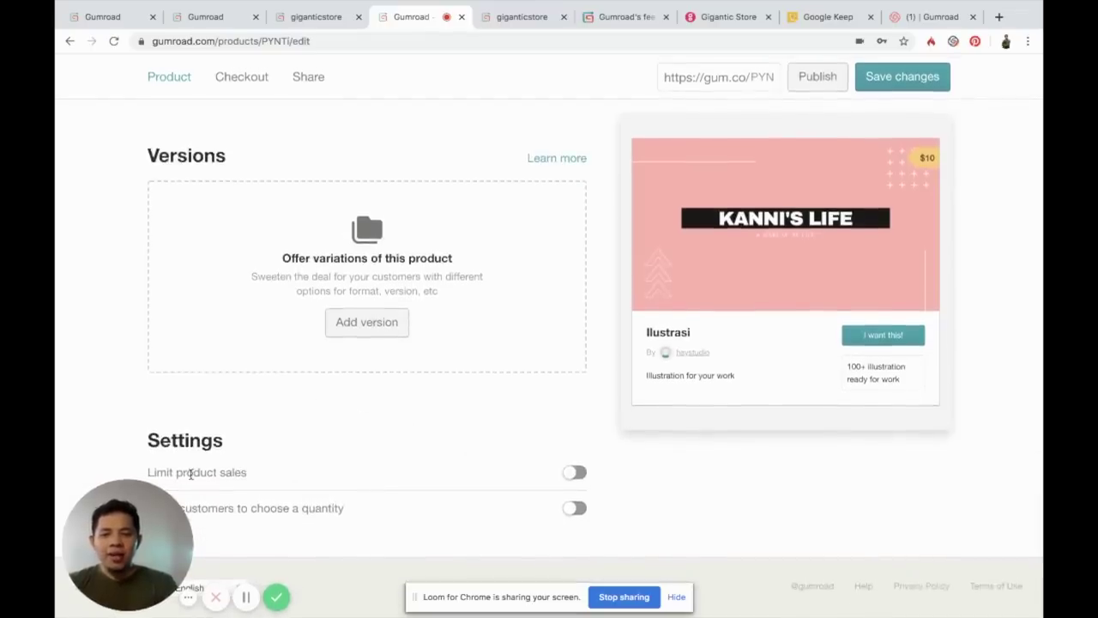
left_click_drag(196, 472, 233, 472)
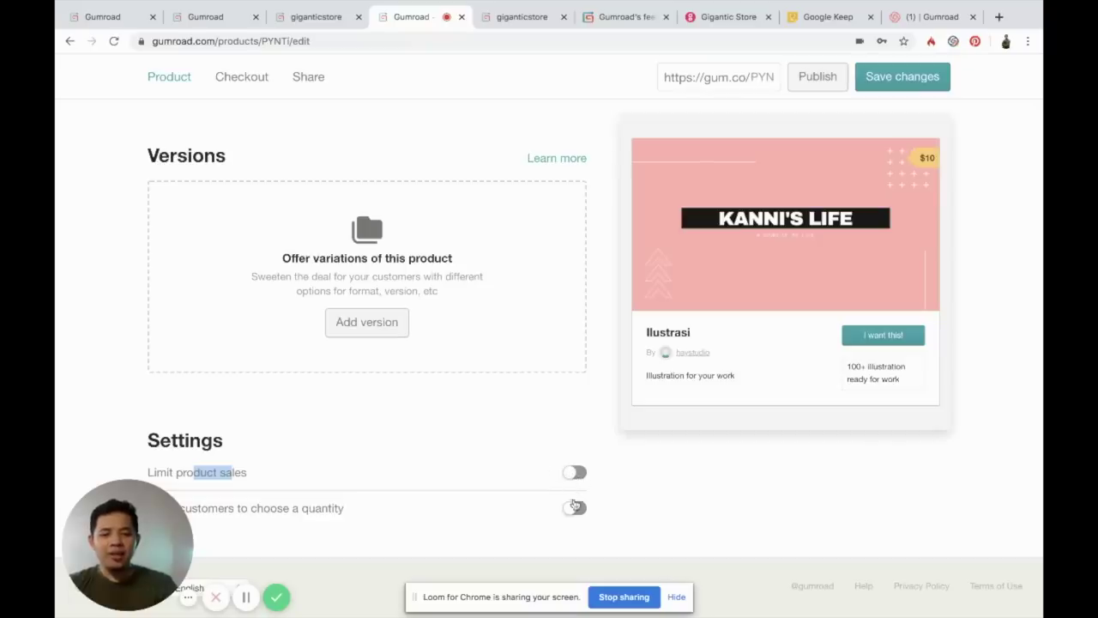
scroll(565, 391, "up", 1)
scroll(565, 391, "up", 15)
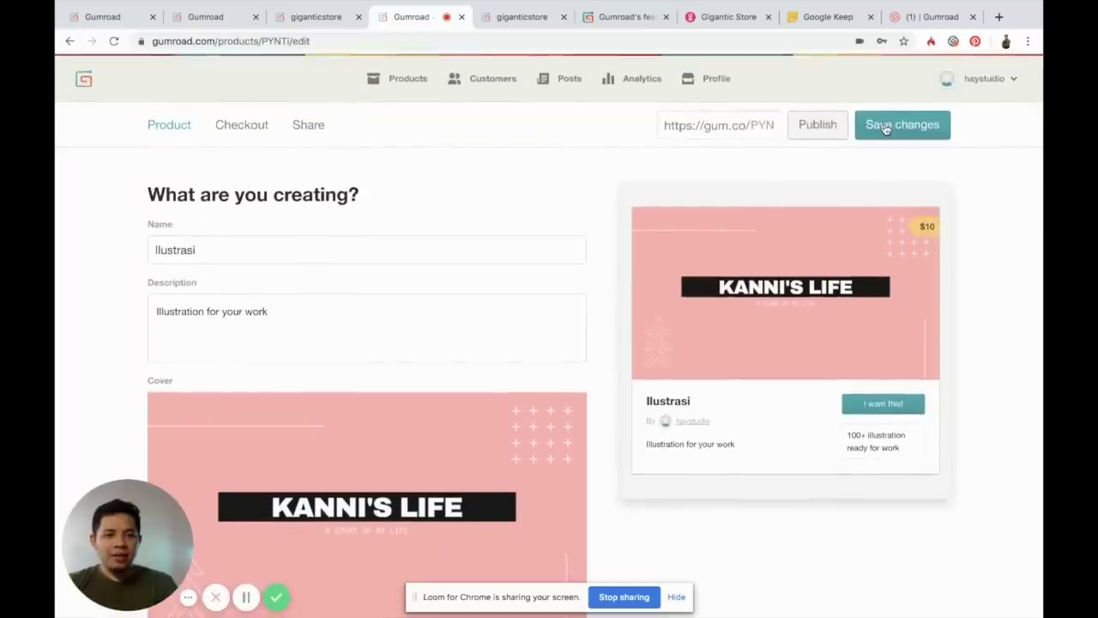
left_click(886, 127)
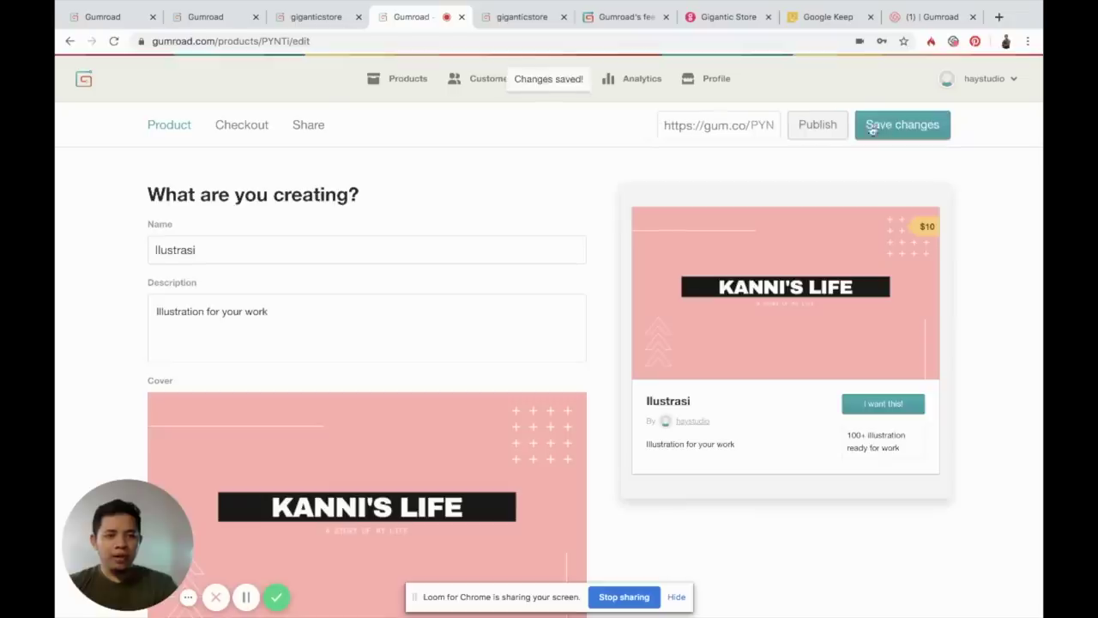
left_click(820, 125)
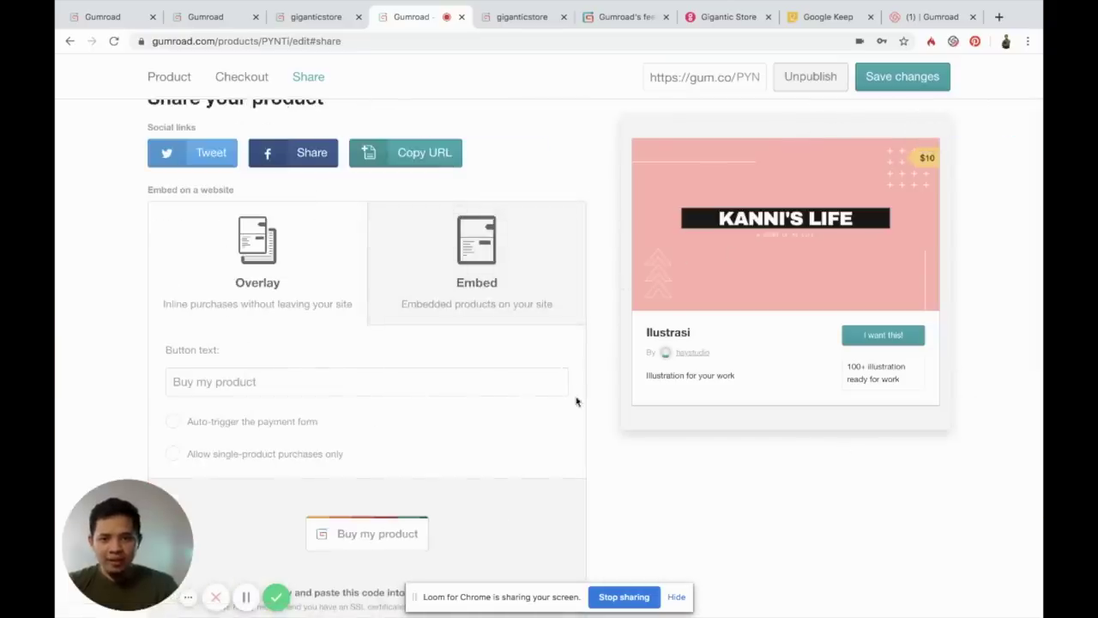
Copy the published product's URL from its sharing options
scroll(576, 472, "down", 2)
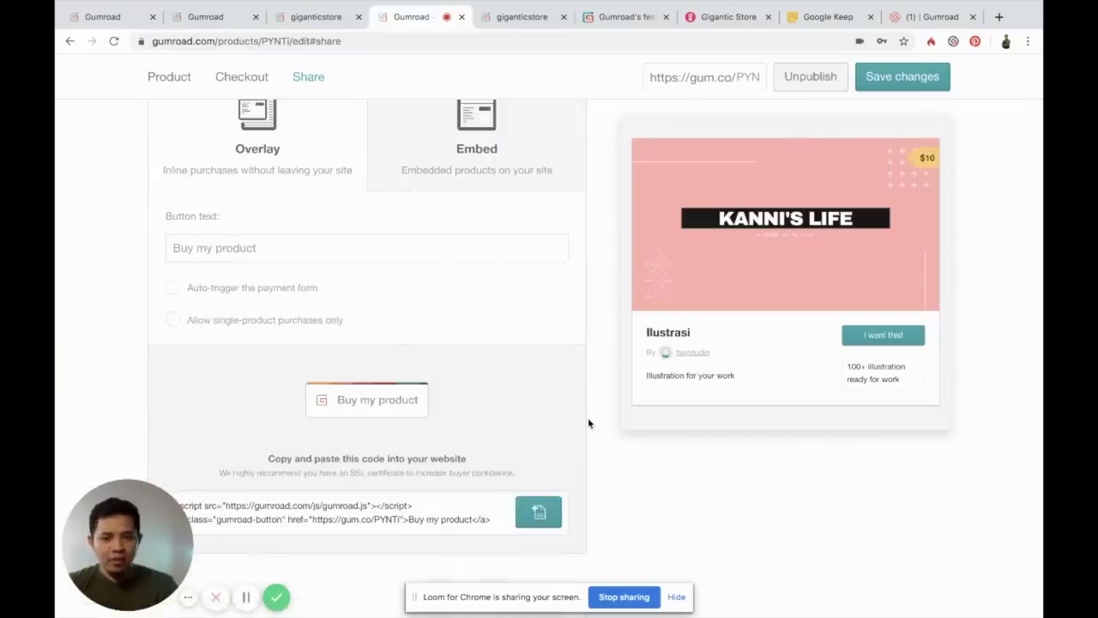
scroll(588, 422, "up", 3)
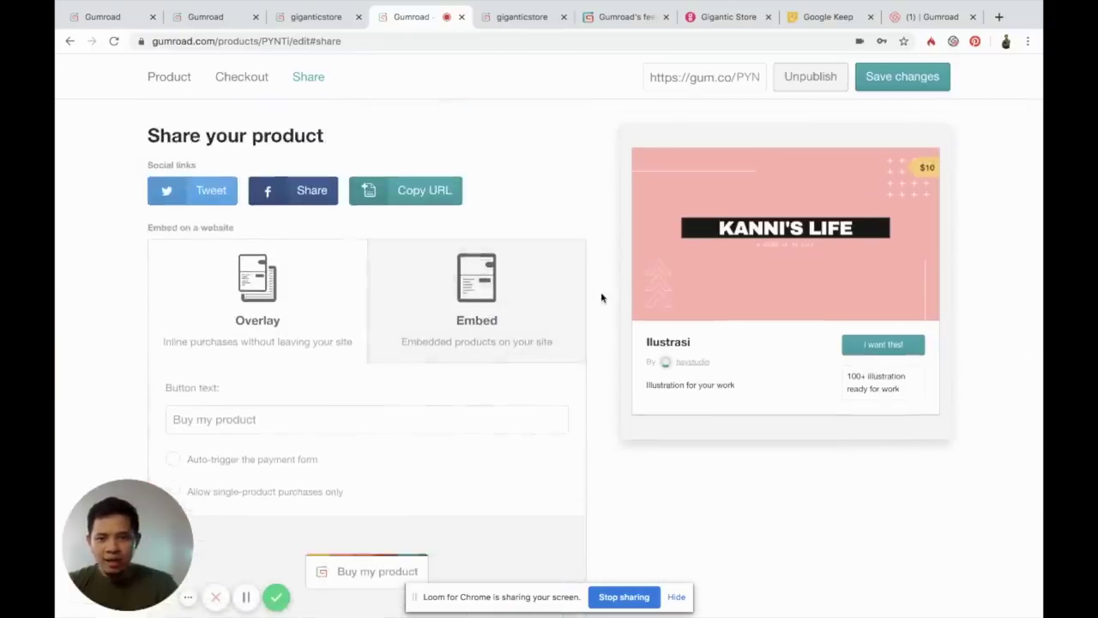
scroll(583, 203, "up", 1)
left_click(427, 211)
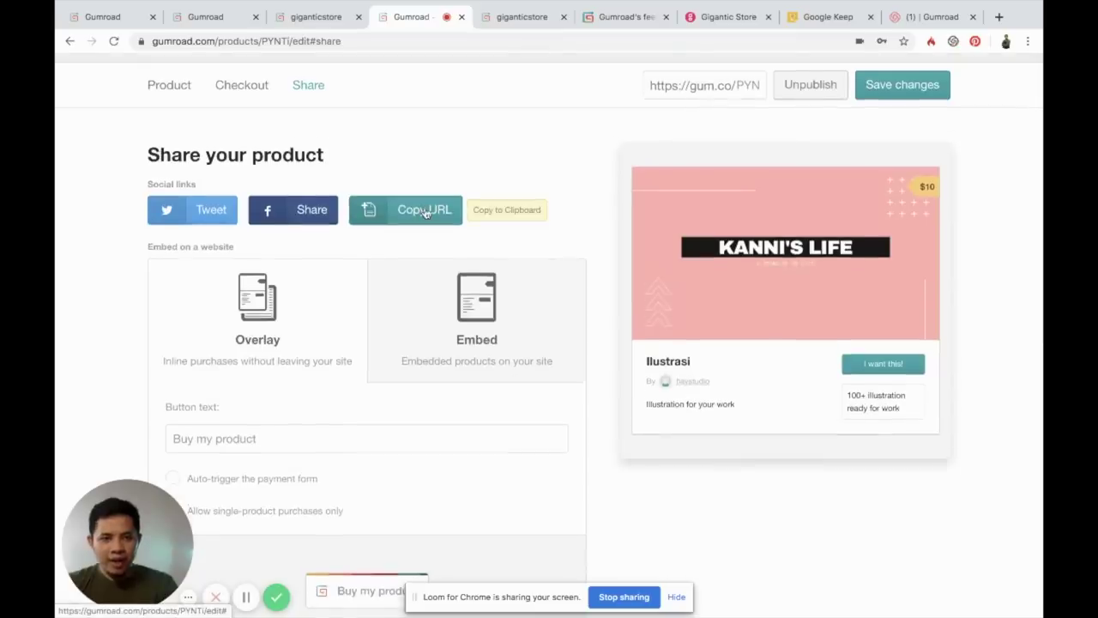
Open the copied product URL in a new browser tab, and preview its checkout form before closing the form
left_click(998, 17)
key("ctrl+v")
key("Return")
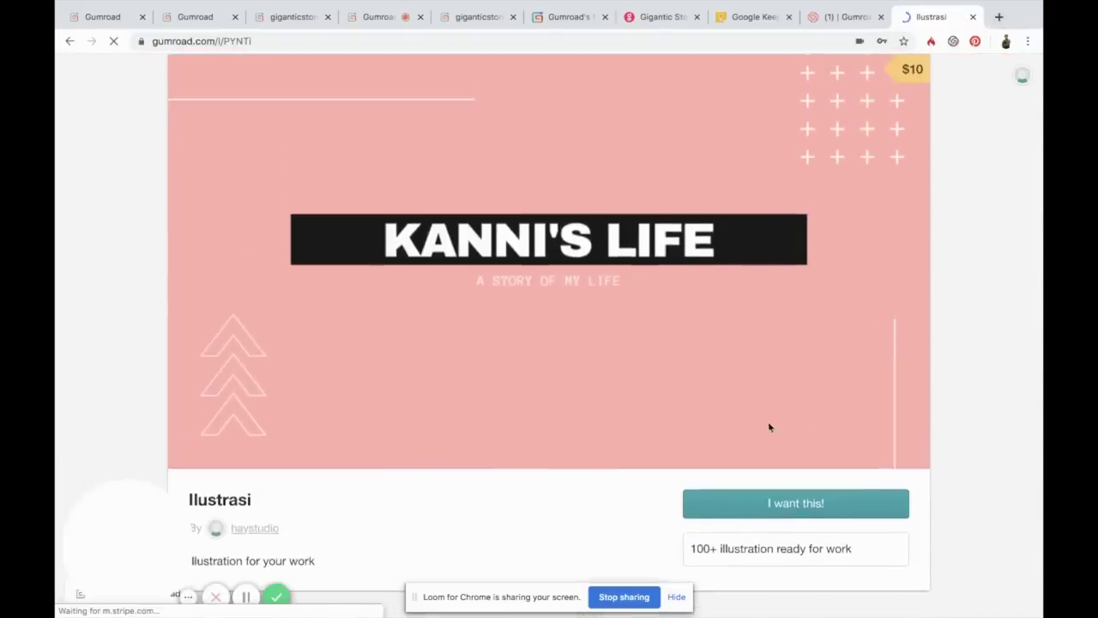
left_click(772, 500)
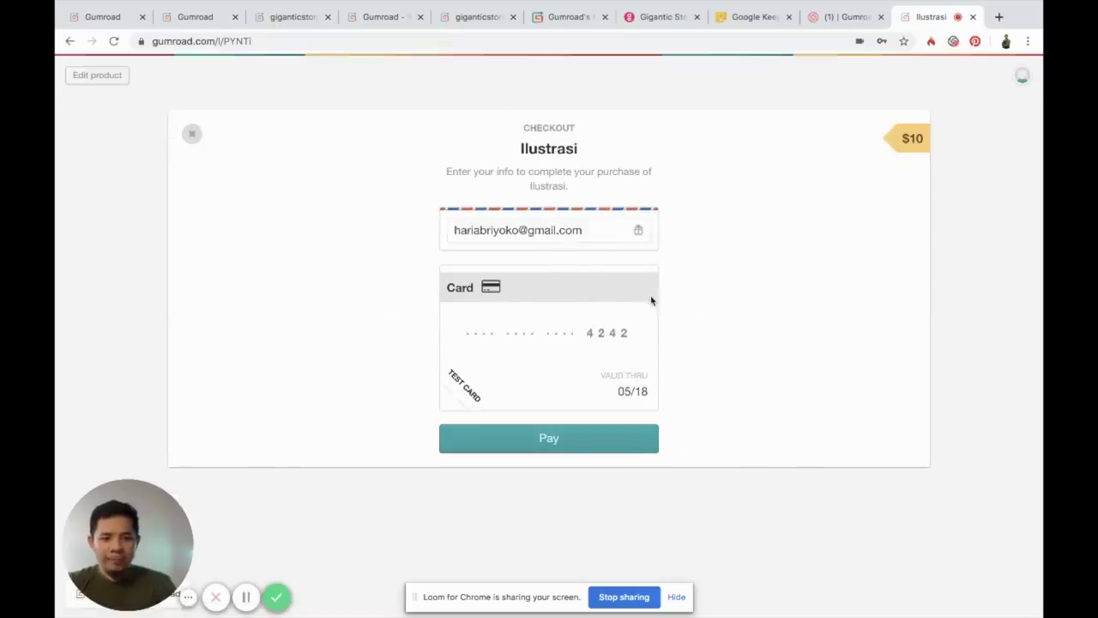
left_click(640, 90)
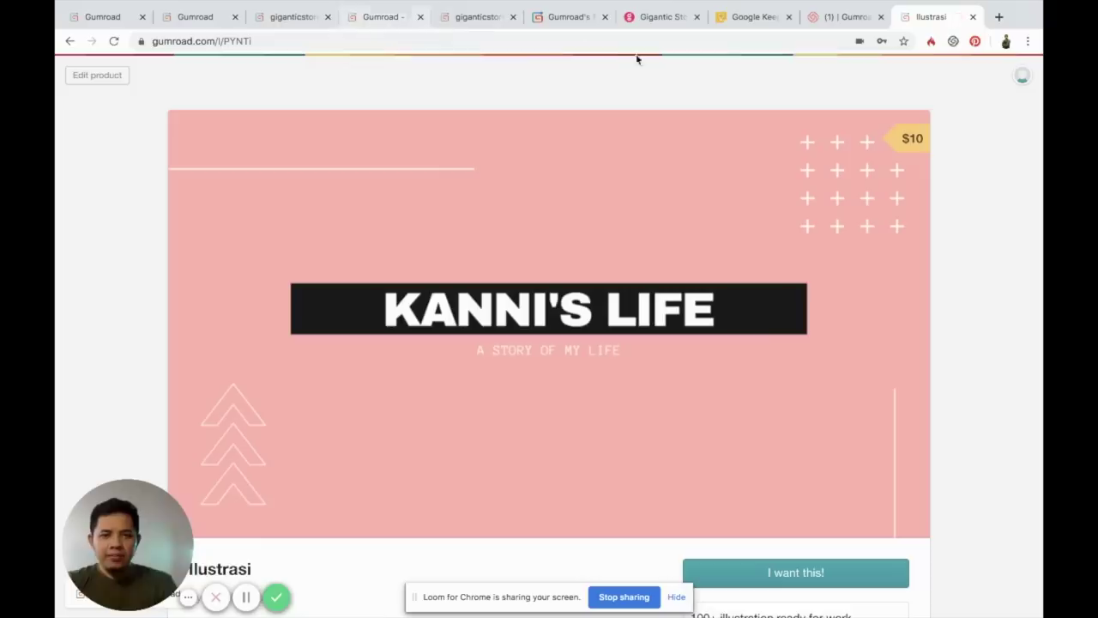
Return to the product's sharing page, choose the Embed type for websites and examine the embedded product preview
left_click(375, 18)
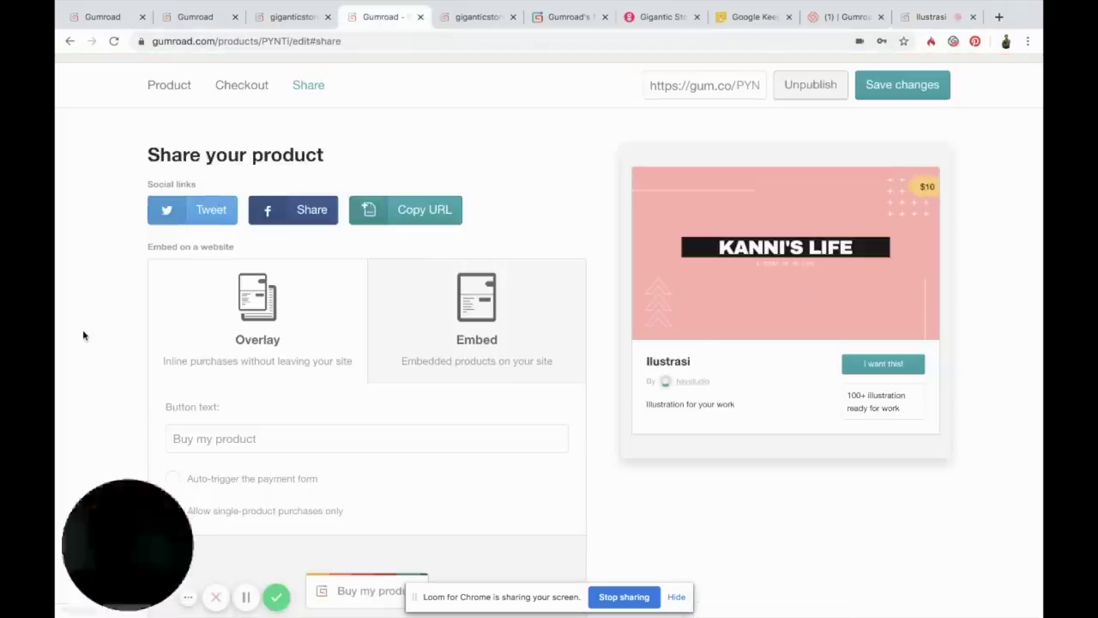
scroll(93, 383, "down", 2)
scroll(112, 377, "up", 1)
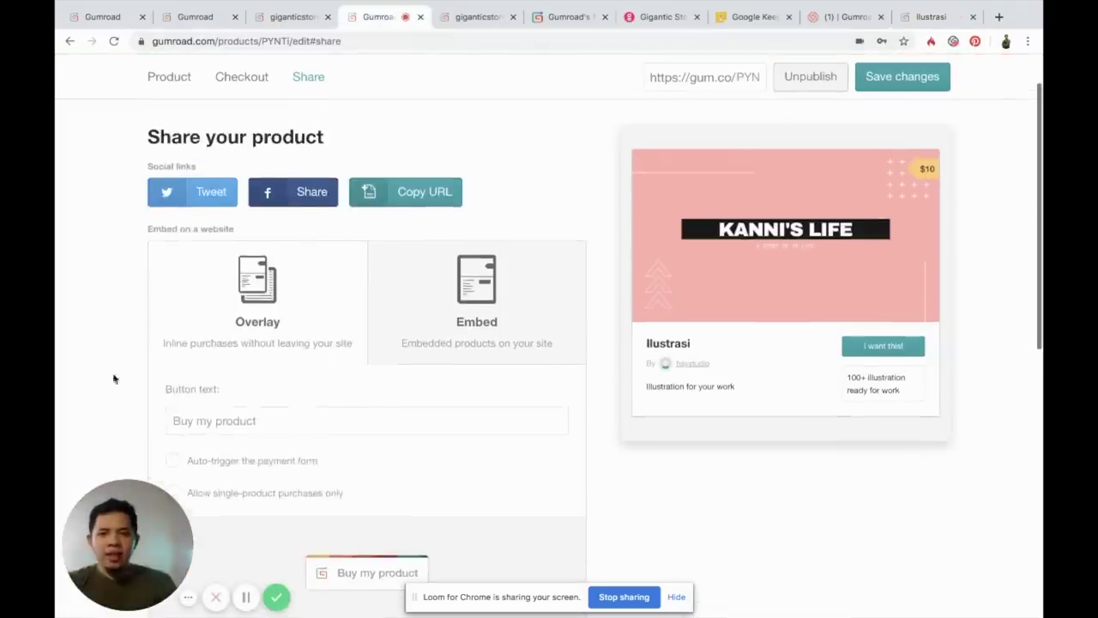
left_click(469, 297)
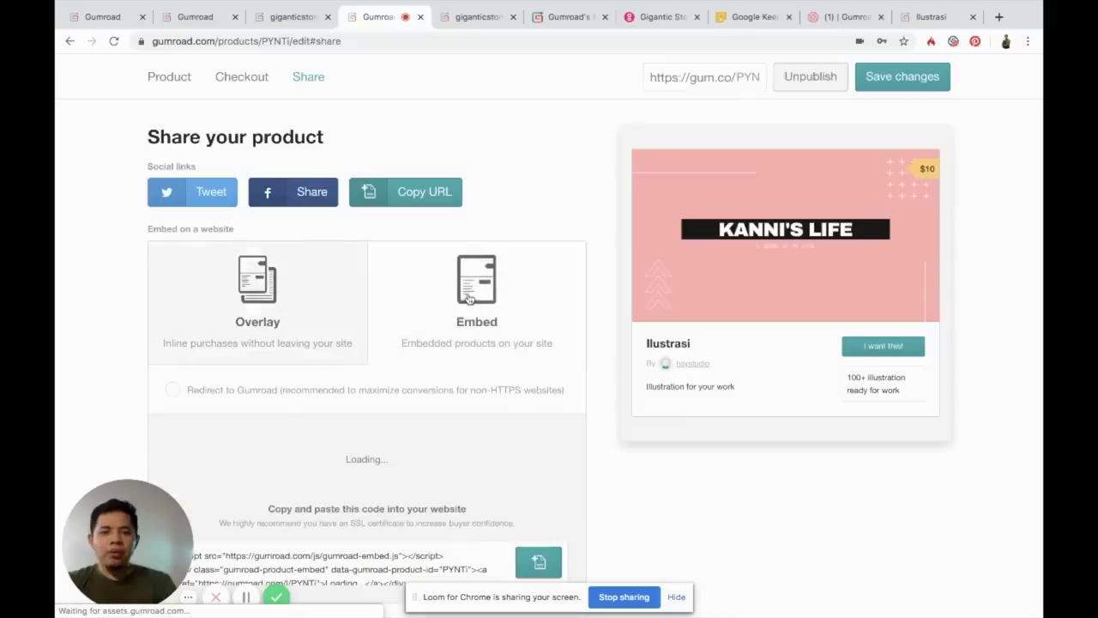
scroll(498, 449, "down", 3)
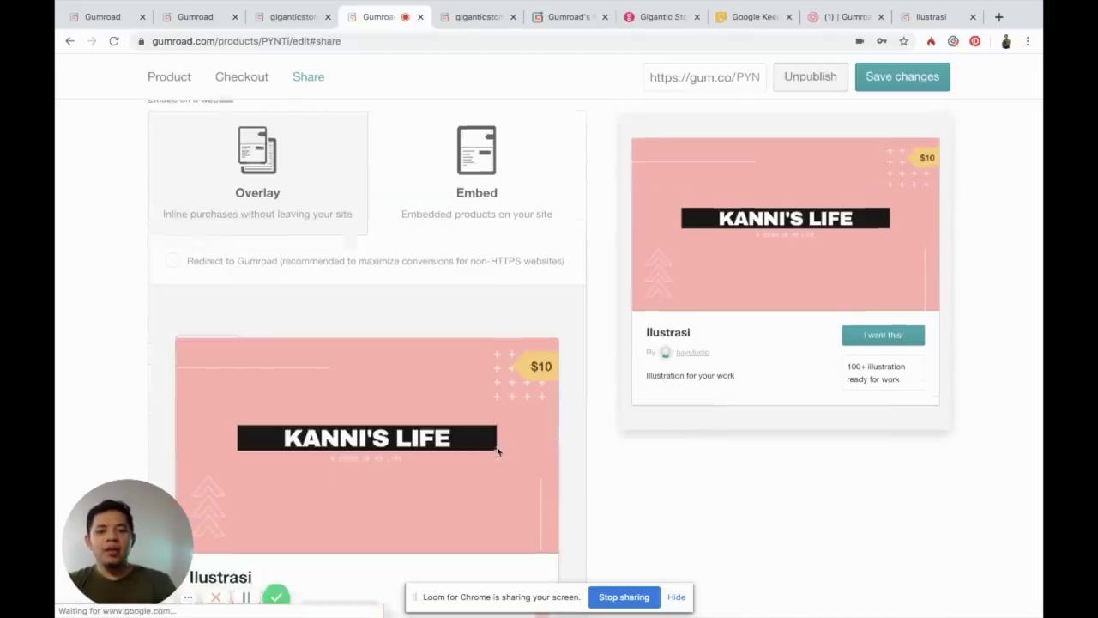
scroll(486, 443, "down", 2)
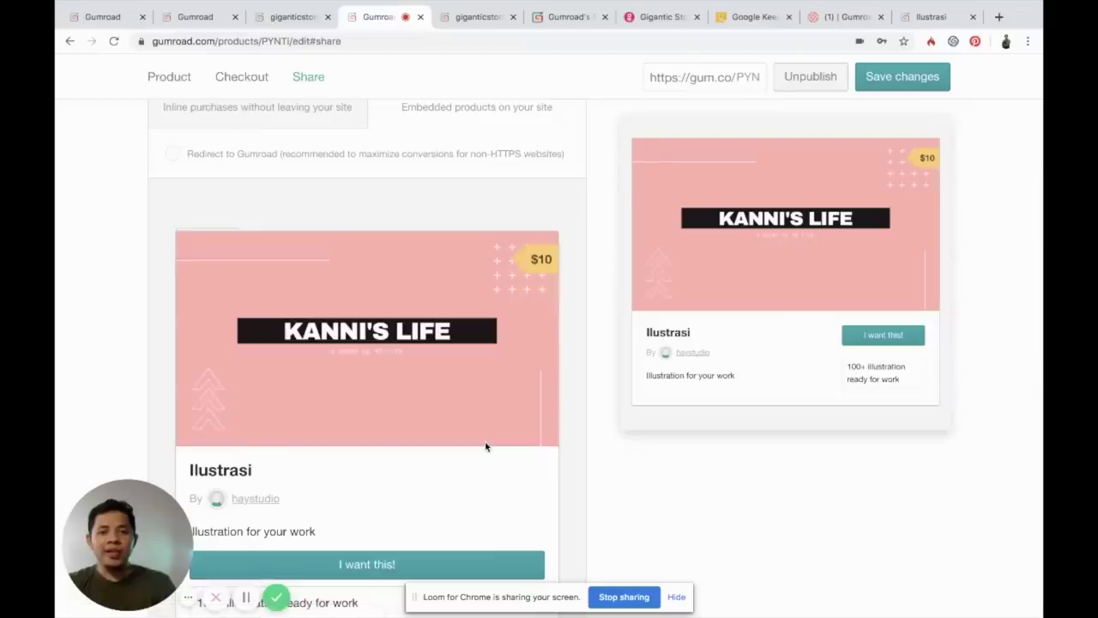
scroll(498, 494, "down", 3)
scroll(498, 490, "up", 8)
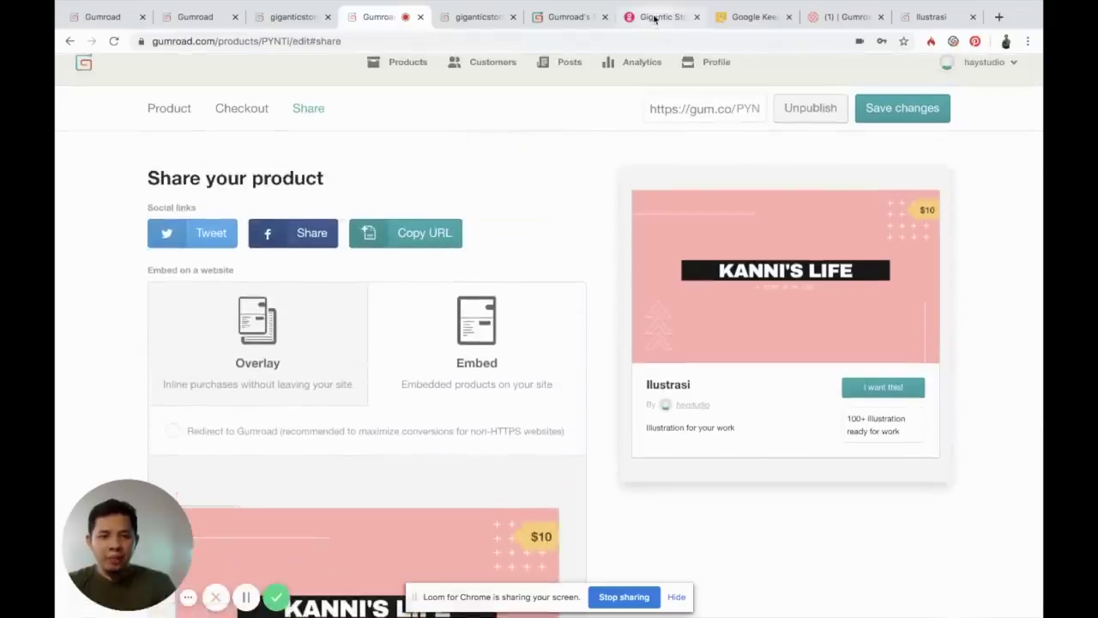
On the gigantic.store site, find the 24 Flat Professions bundle and open its purchase overlay
left_click(657, 19)
scroll(580, 302, "down", 2)
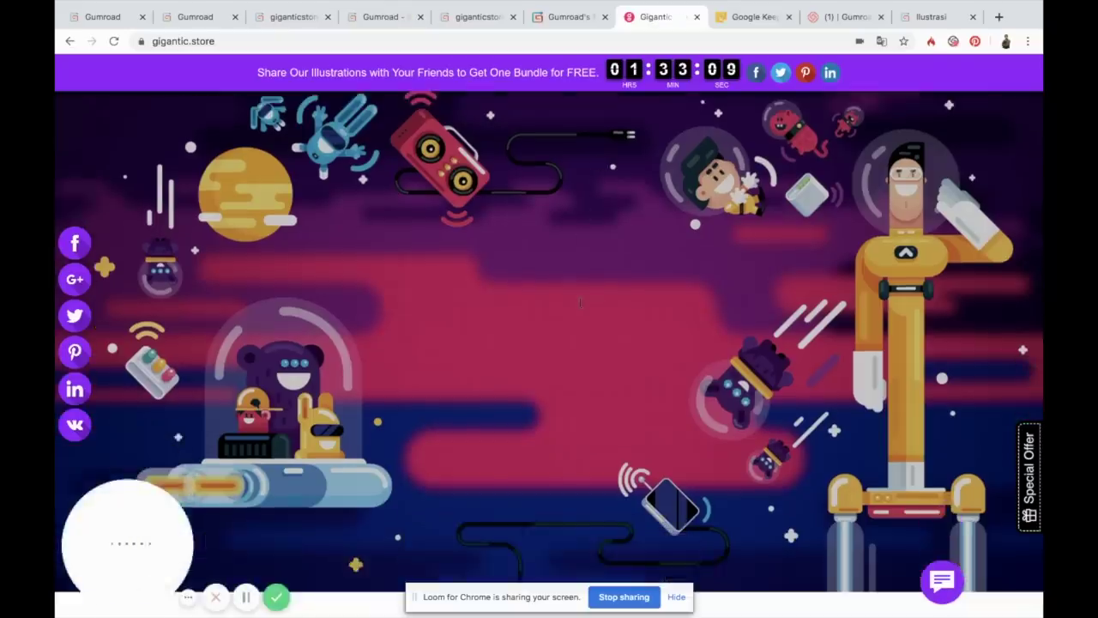
scroll(581, 305, "down", 5)
scroll(544, 297, "up", 10)
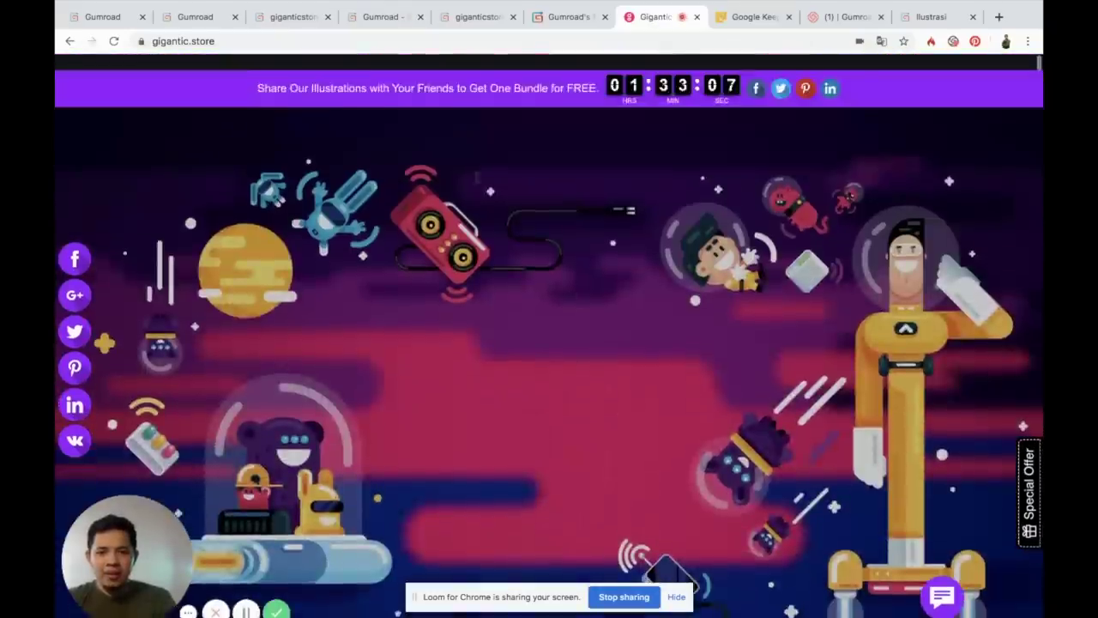
left_click(368, 127)
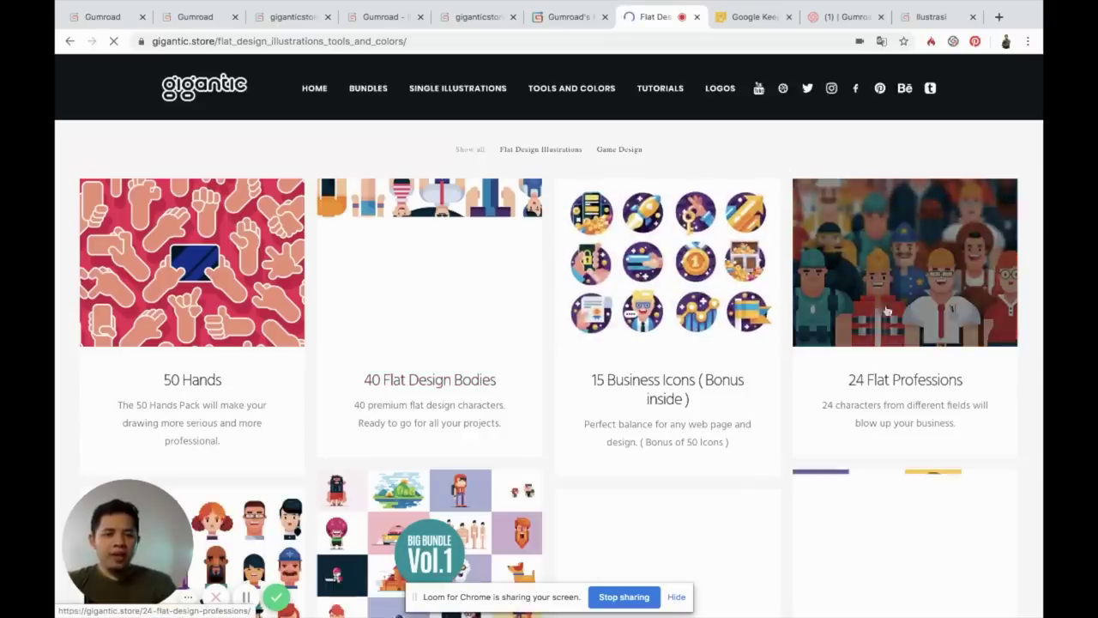
left_click(886, 338)
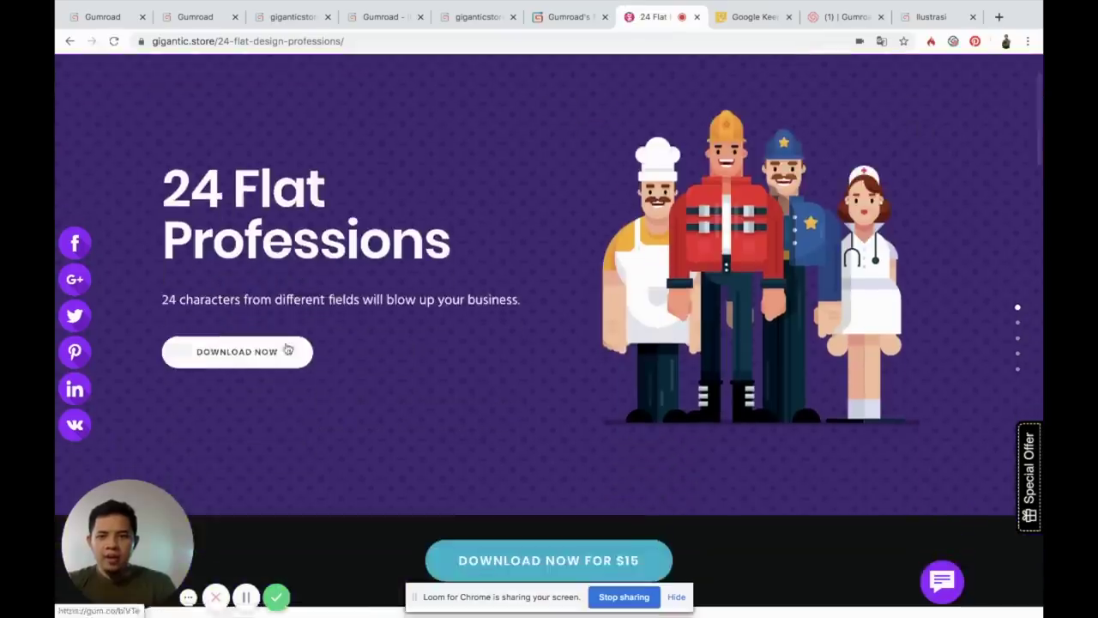
left_click(262, 353)
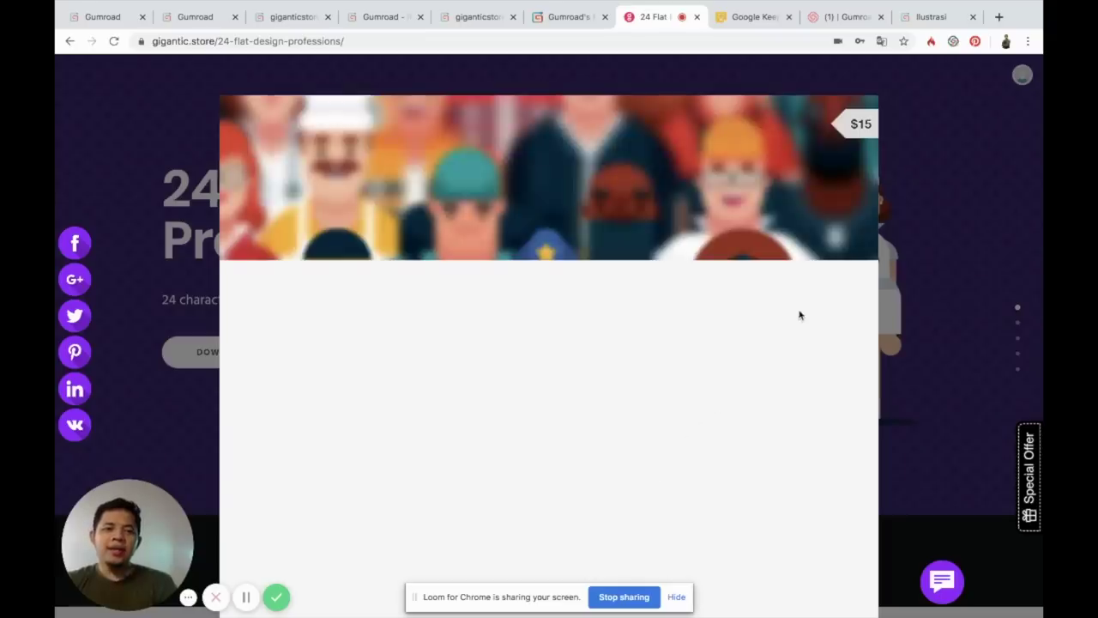
Examine the 24 Flat Professions purchase overlay, including its preview images and product details, as an example of a Gumroad overlay
scroll(739, 397, "down", 2)
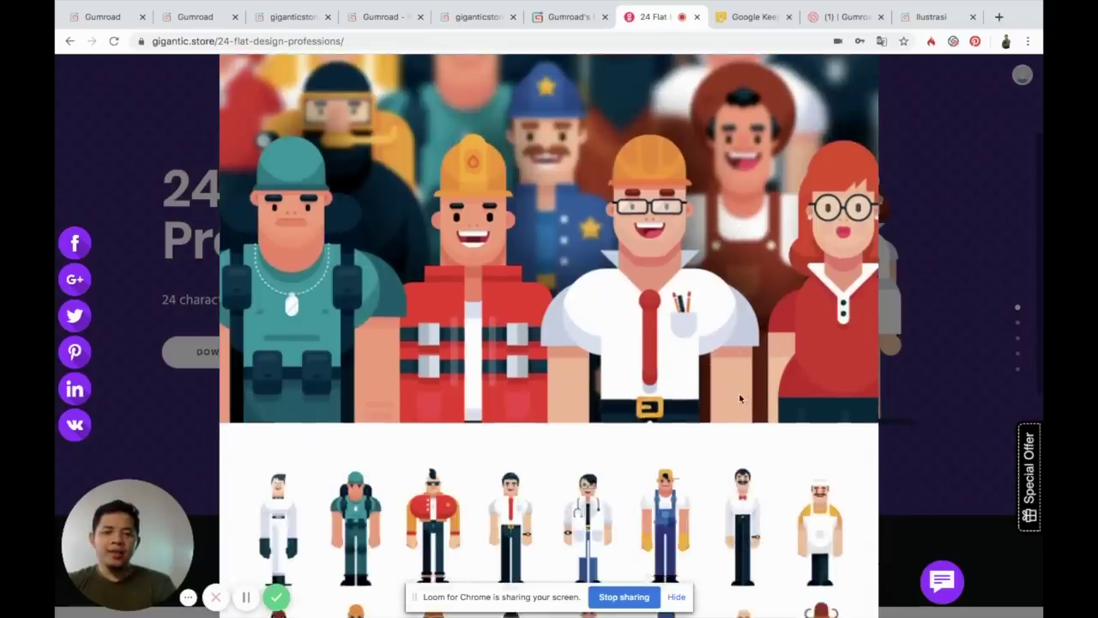
scroll(739, 397, "down", 5)
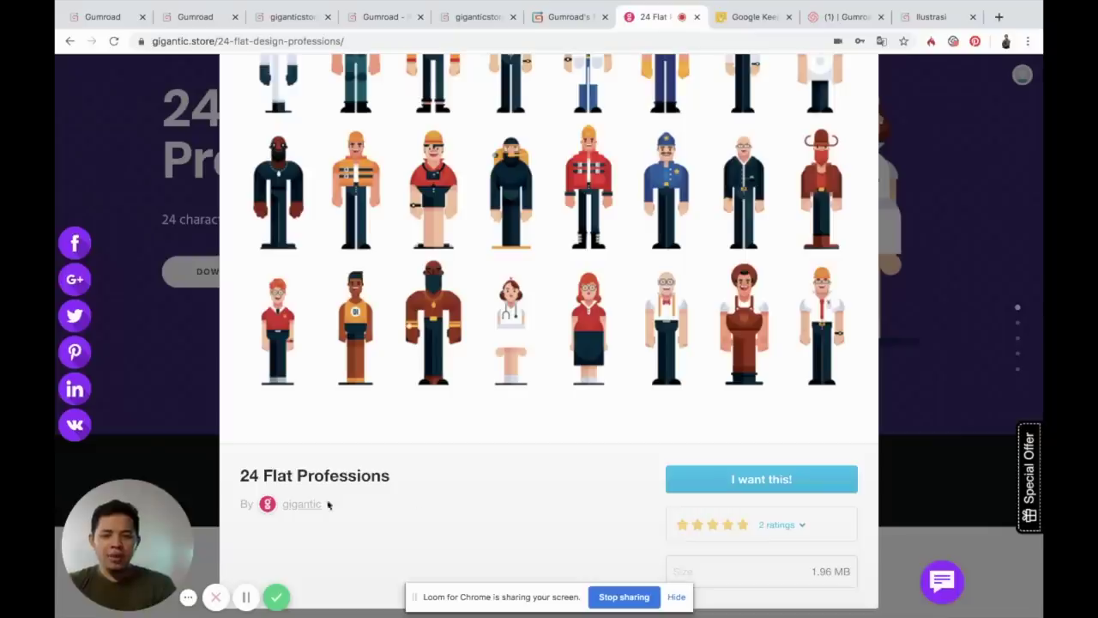
scroll(559, 483, "down", 2)
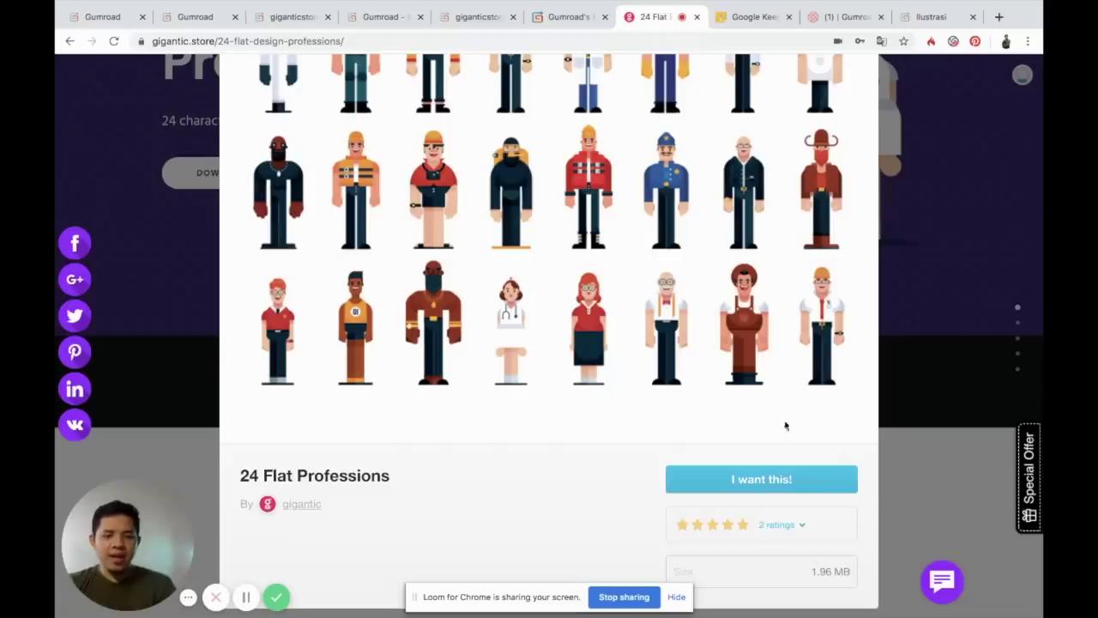
scroll(781, 410, "up", 1)
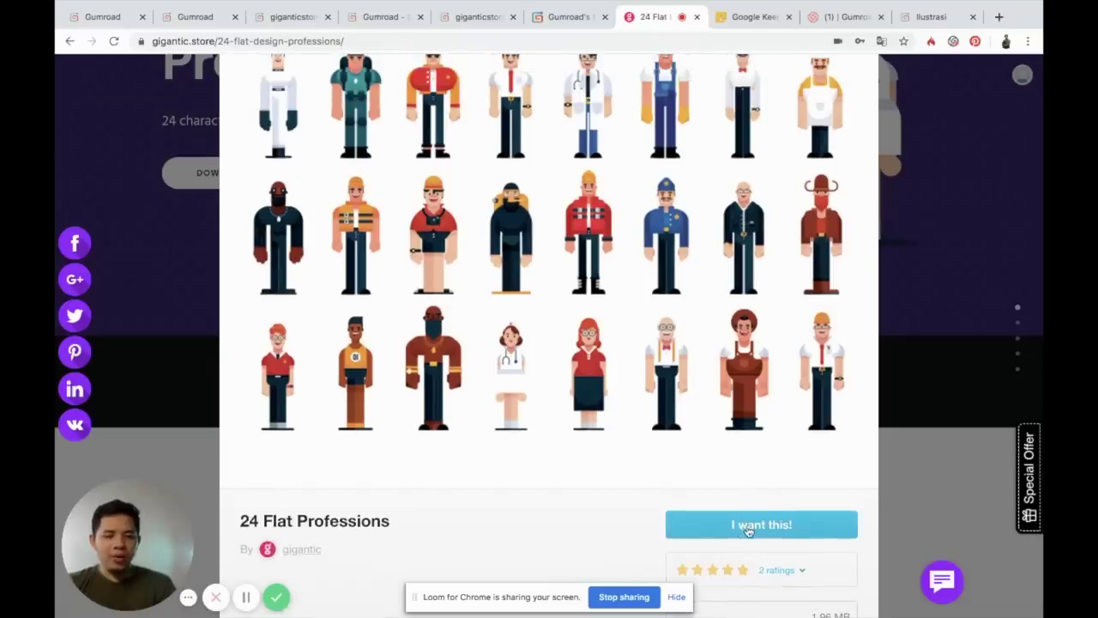
scroll(731, 444, "up", 1)
scroll(738, 427, "down", 2)
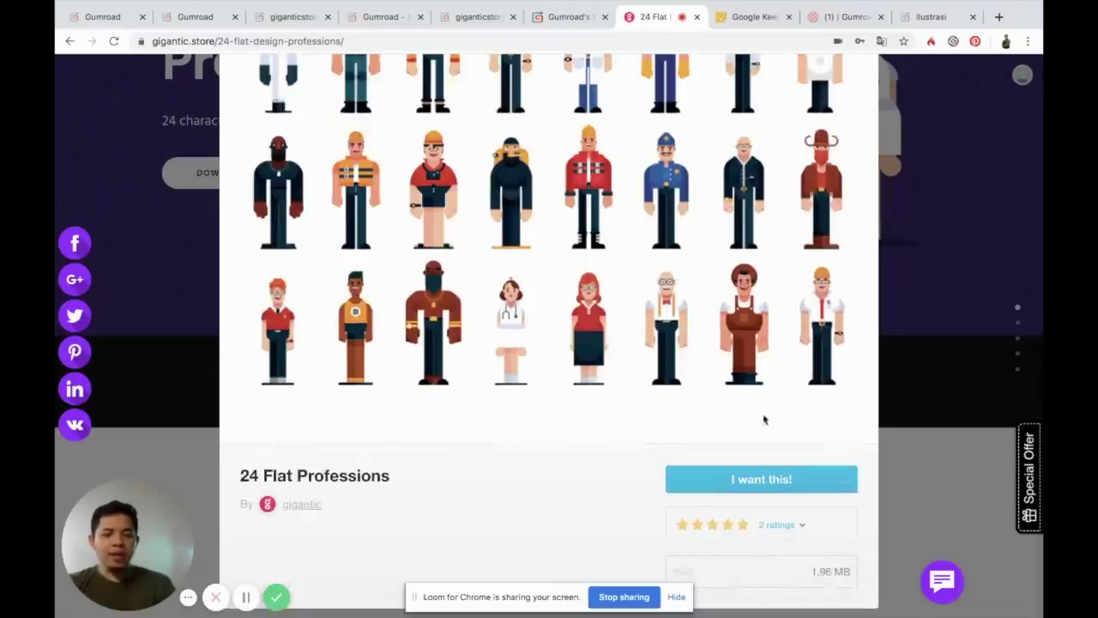
scroll(752, 427, "up", 10)
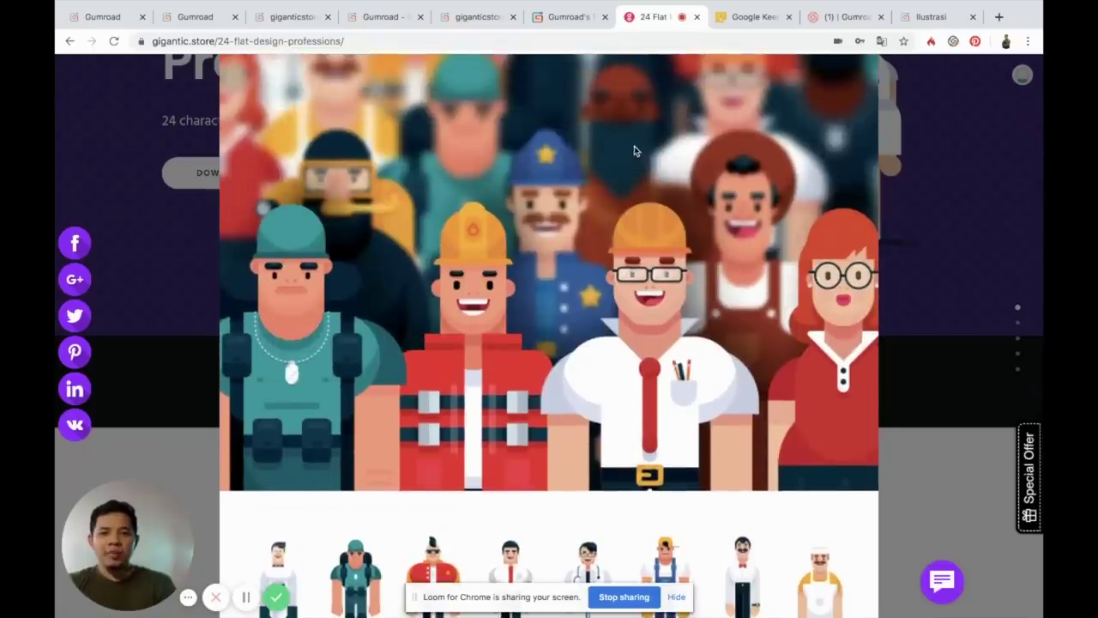
Return to the Gumroad product editor tab and view the account's customer list
key("ctrl+4")
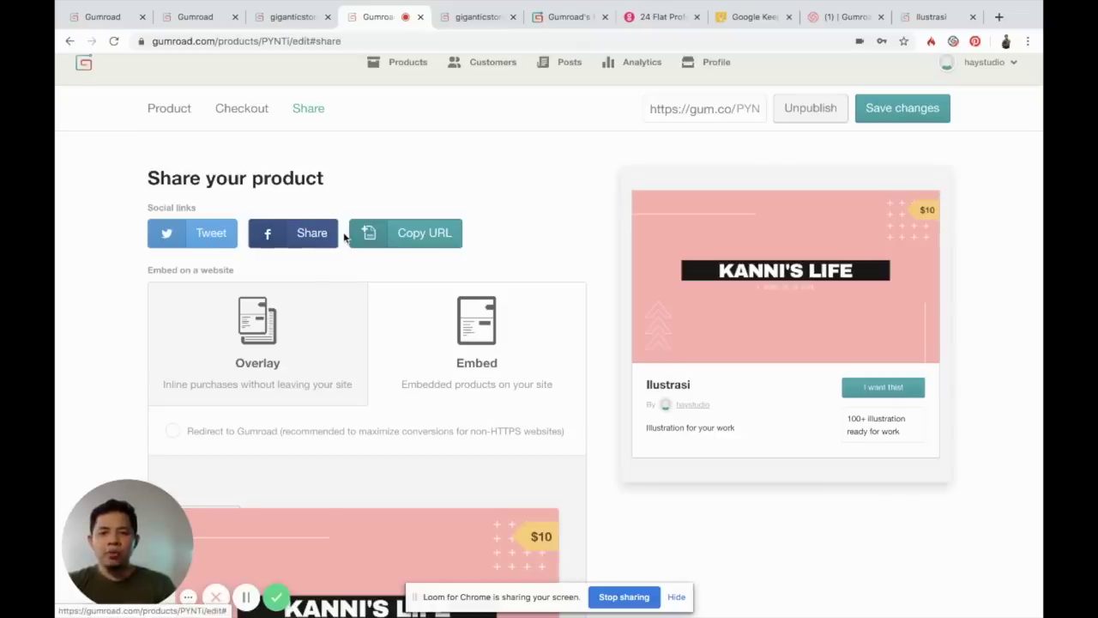
scroll(630, 159, "up", 1)
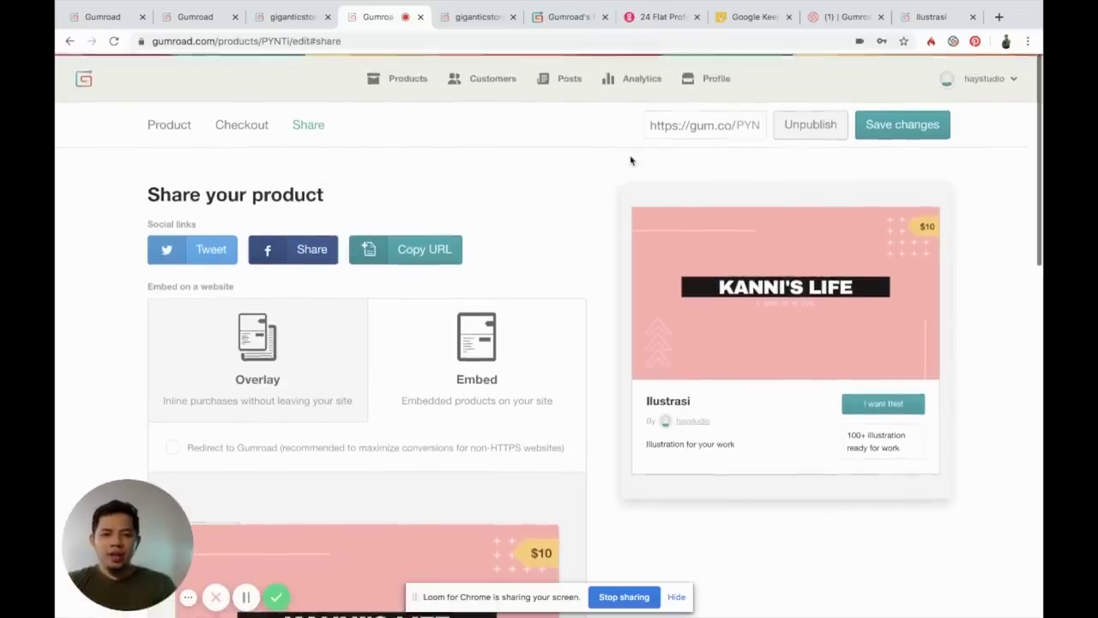
left_click(474, 83)
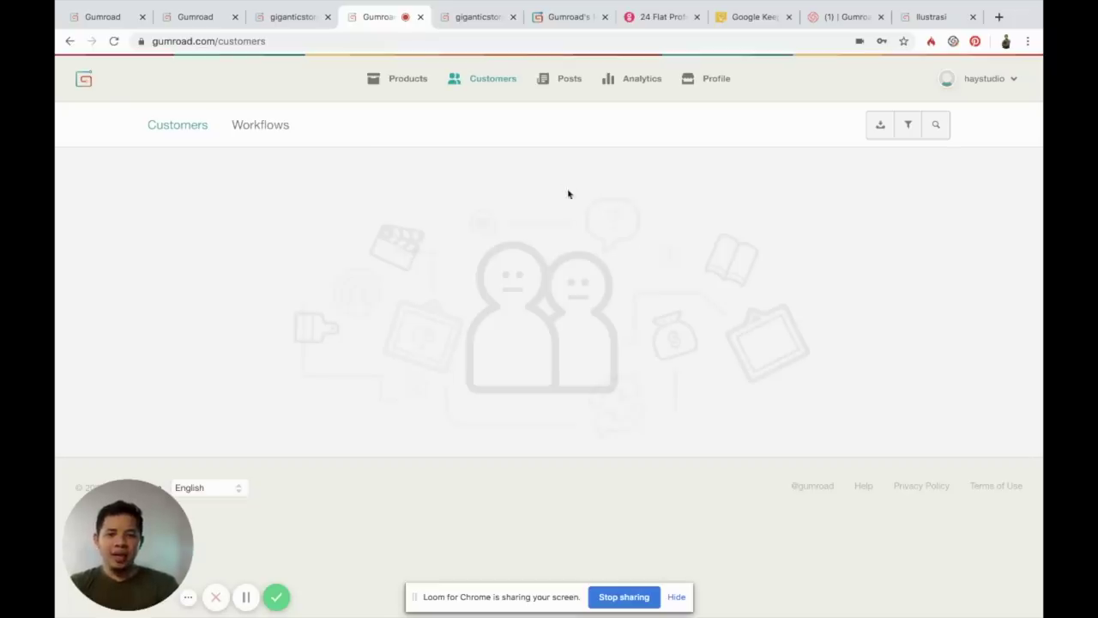
View the account's published posts, the new post allowance and the scheduled posts
left_click(565, 80)
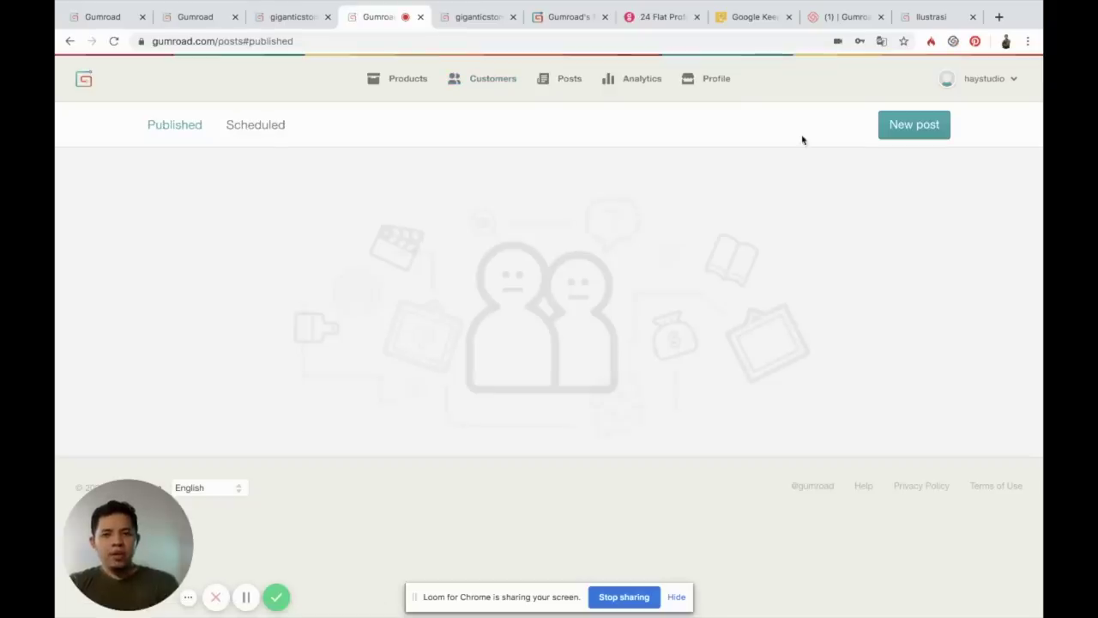
mouse_move(897, 128)
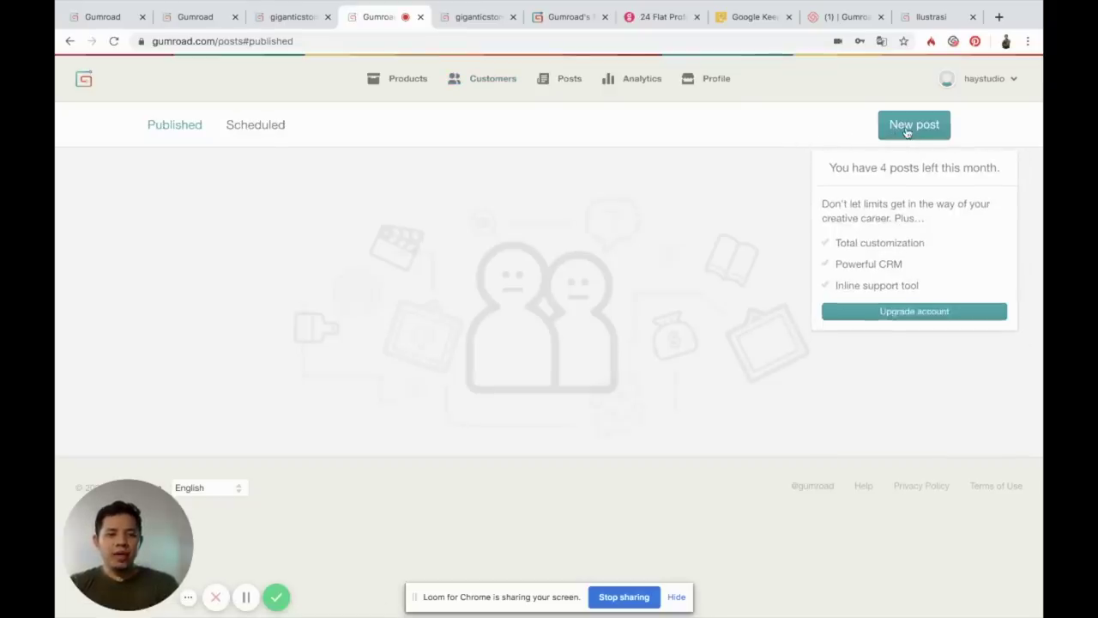
left_click(257, 126)
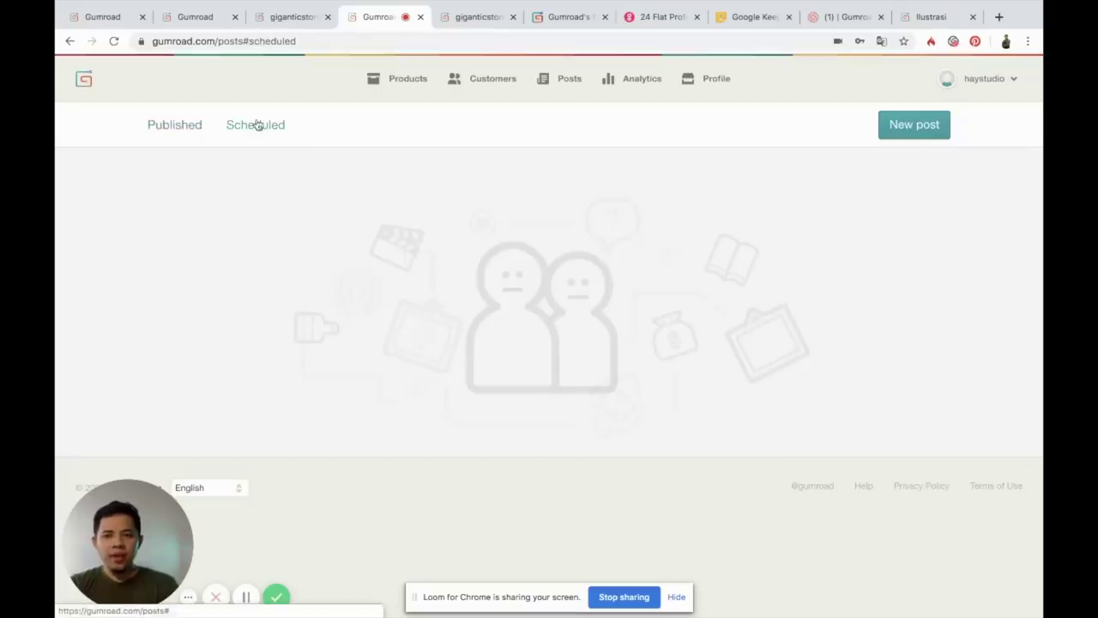